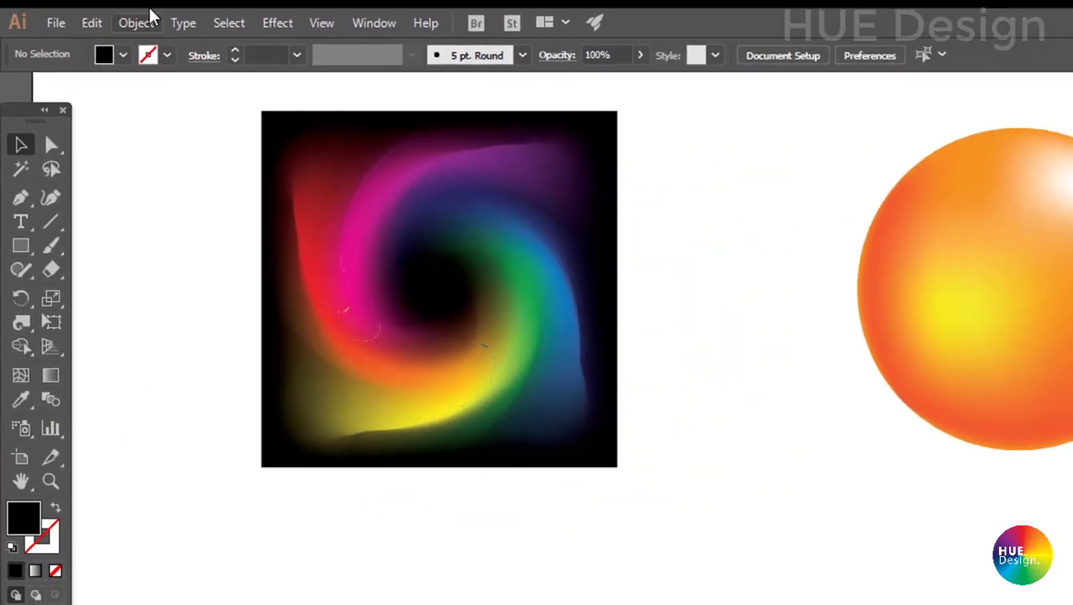
- Open the Object menu, where Create Gradient Mesh is listed
click(130, 32)
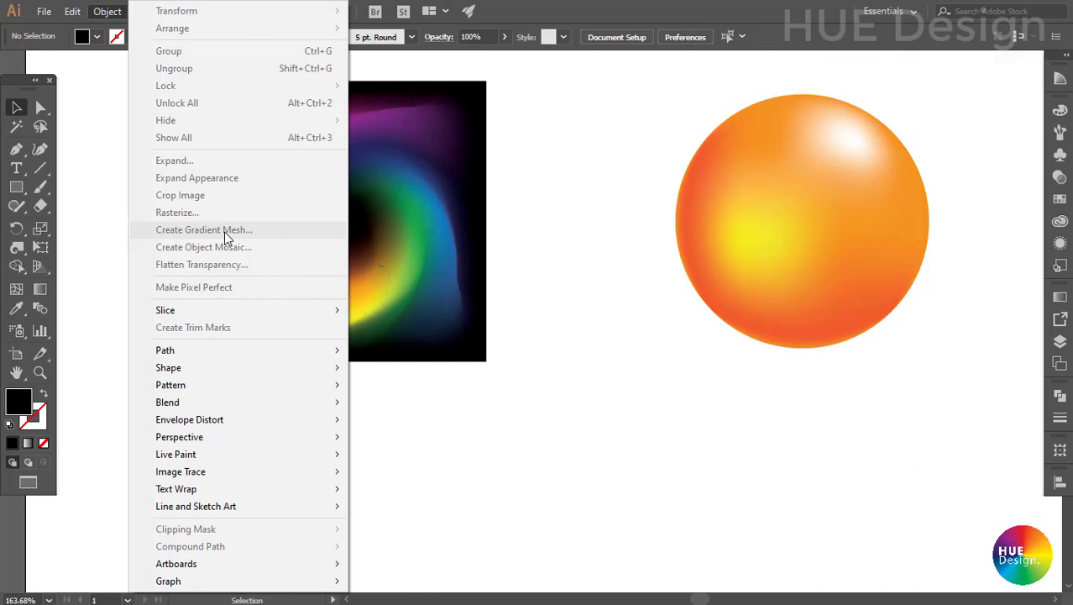
- Dismiss the Object menu by clicking empty canvas
click(458, 419)
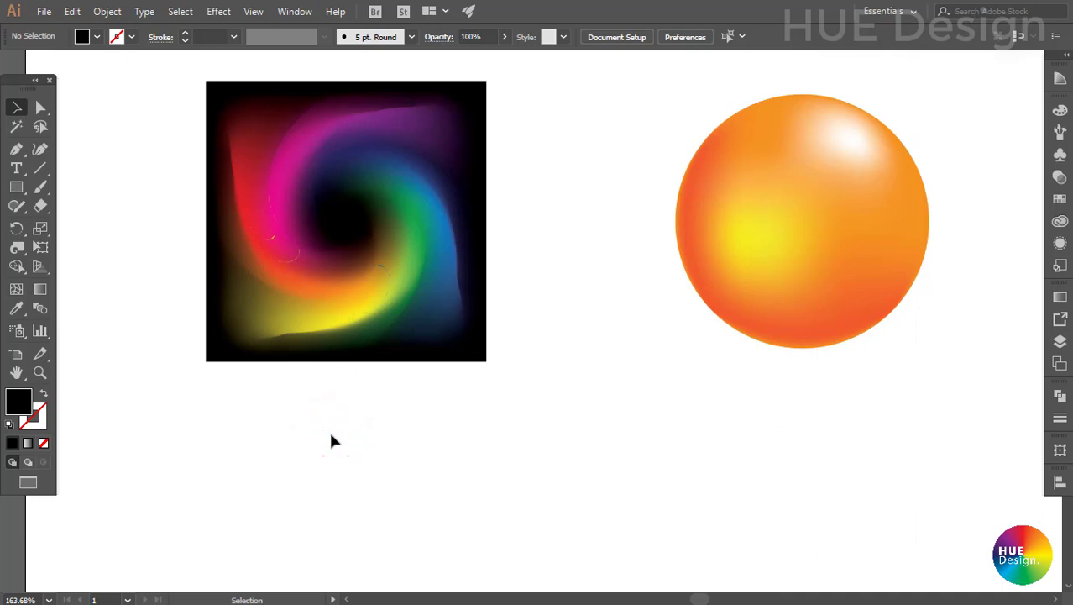
- Select the rainbow swirl, then the orange sphere, to inspect each mesh grid, then deselect
click(396, 307)
click(609, 354)
click(841, 300)
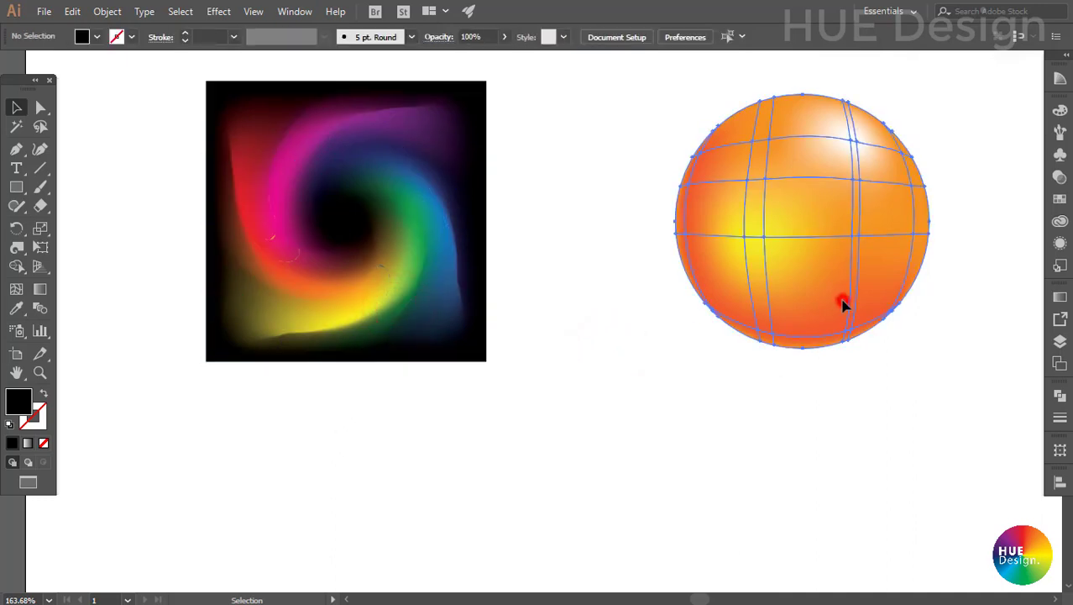
click(594, 366)
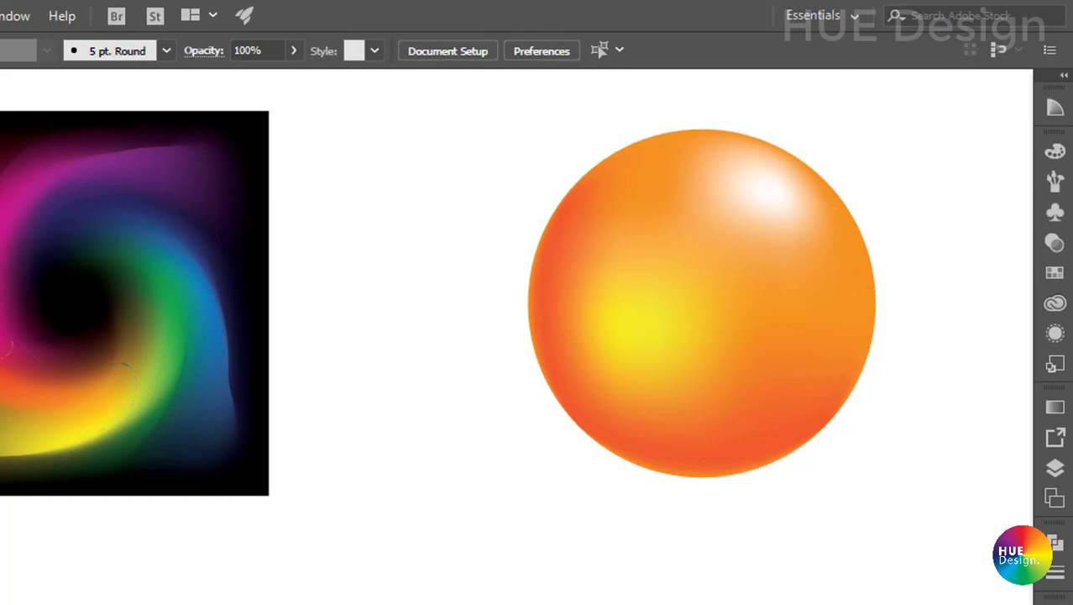
click(801, 251)
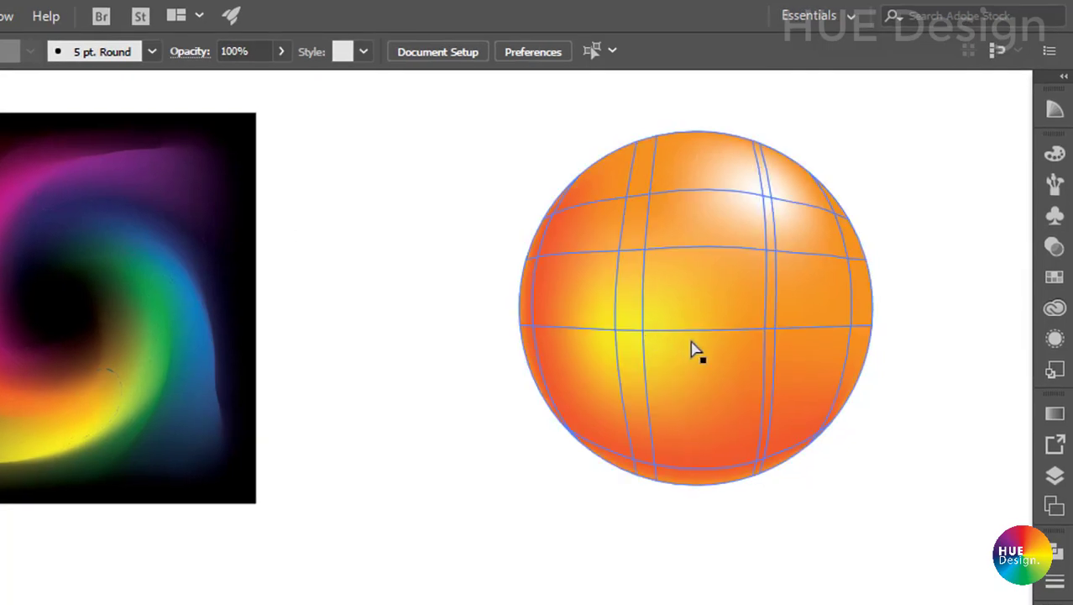
click(644, 329)
click(613, 331)
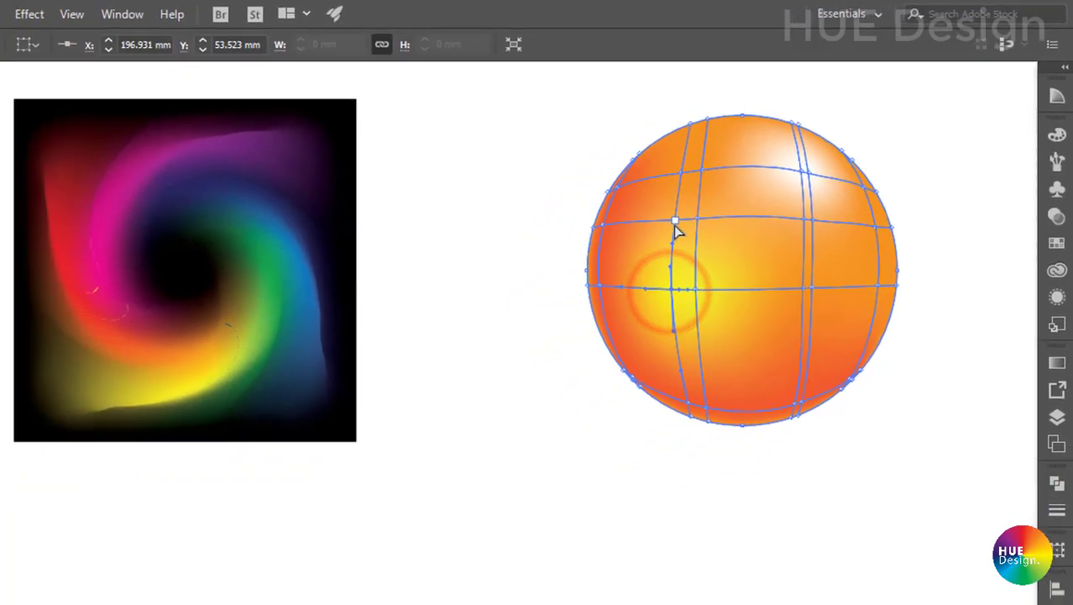
click(747, 184)
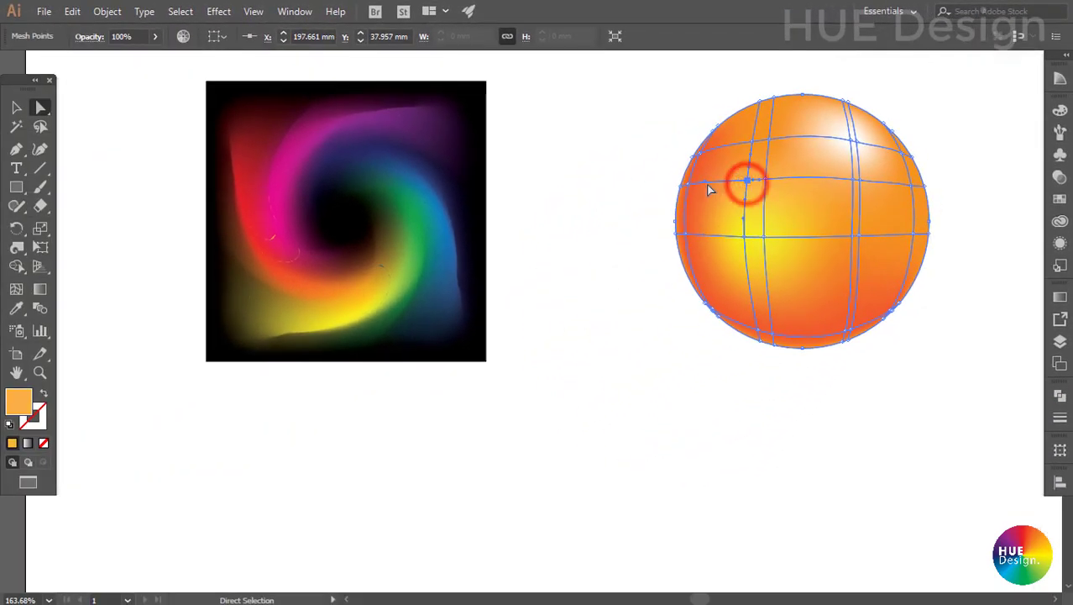
click(685, 184)
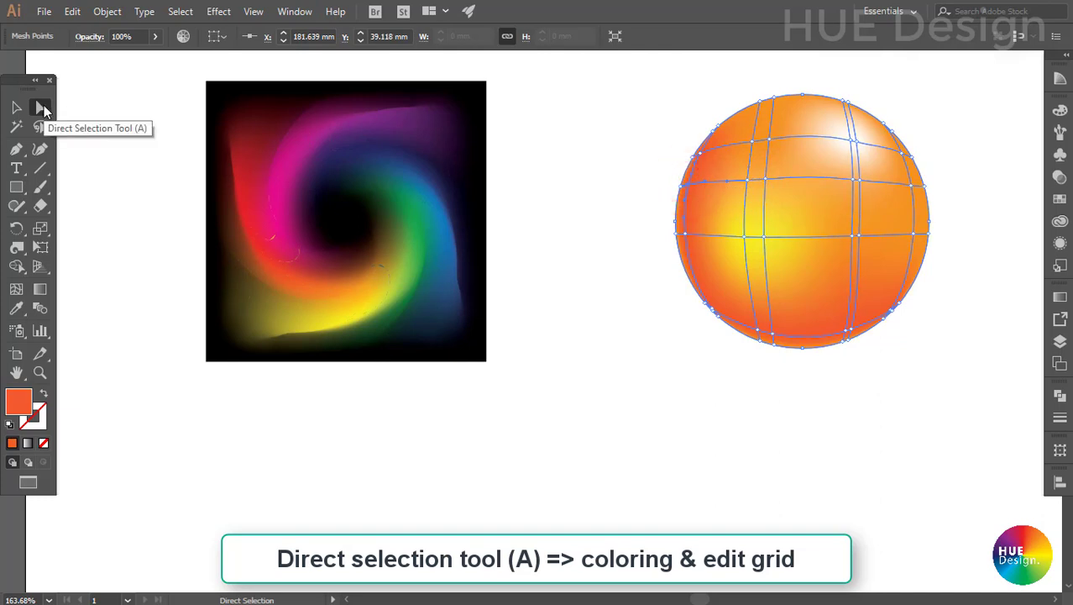
click(858, 183)
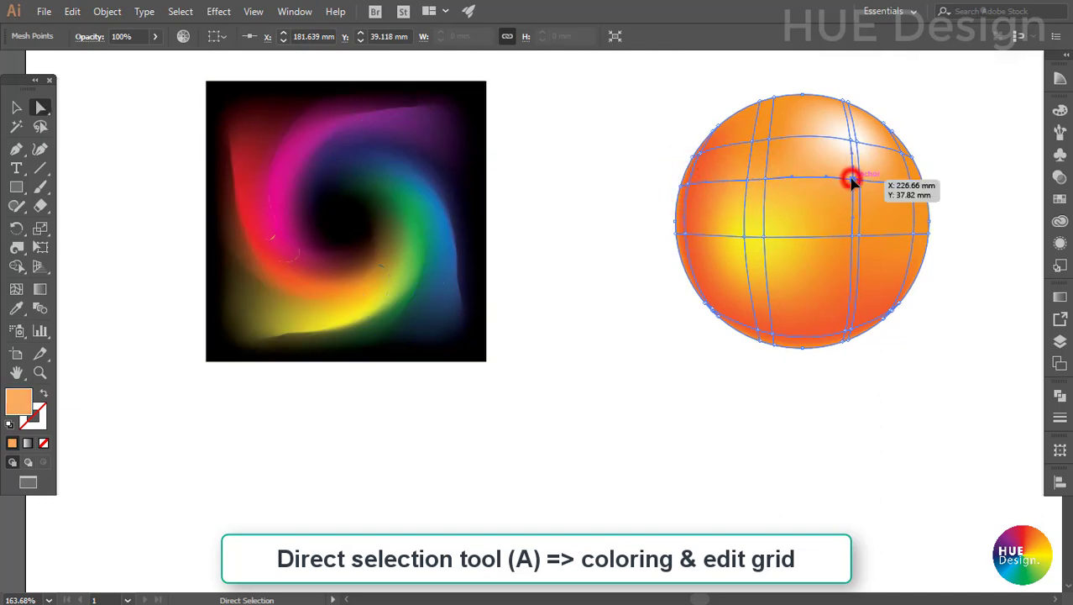
click(645, 361)
key(v)
click(564, 293)
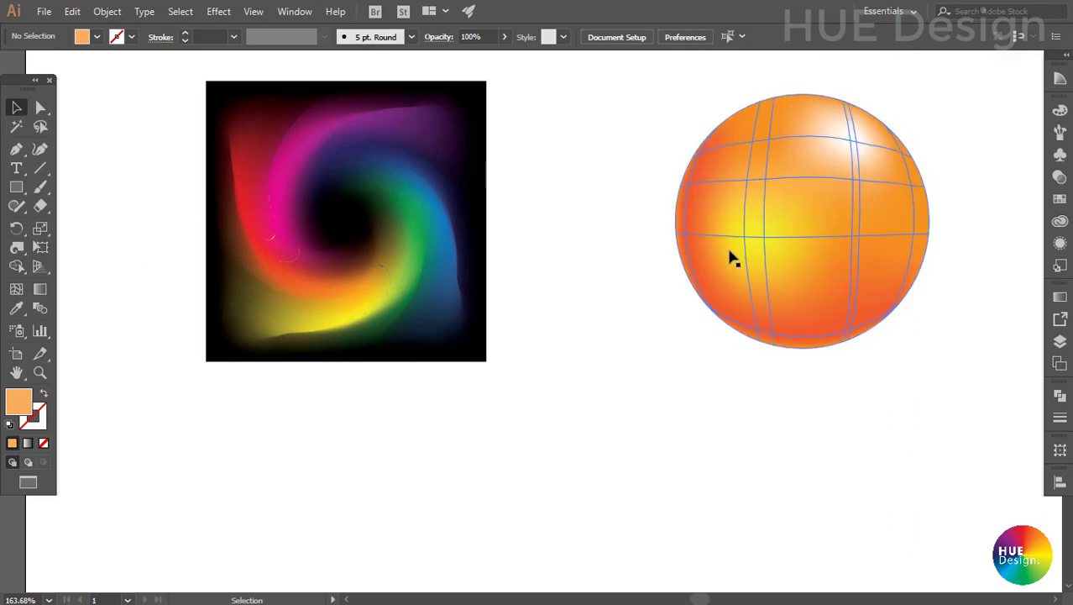
key(a)
click(762, 237)
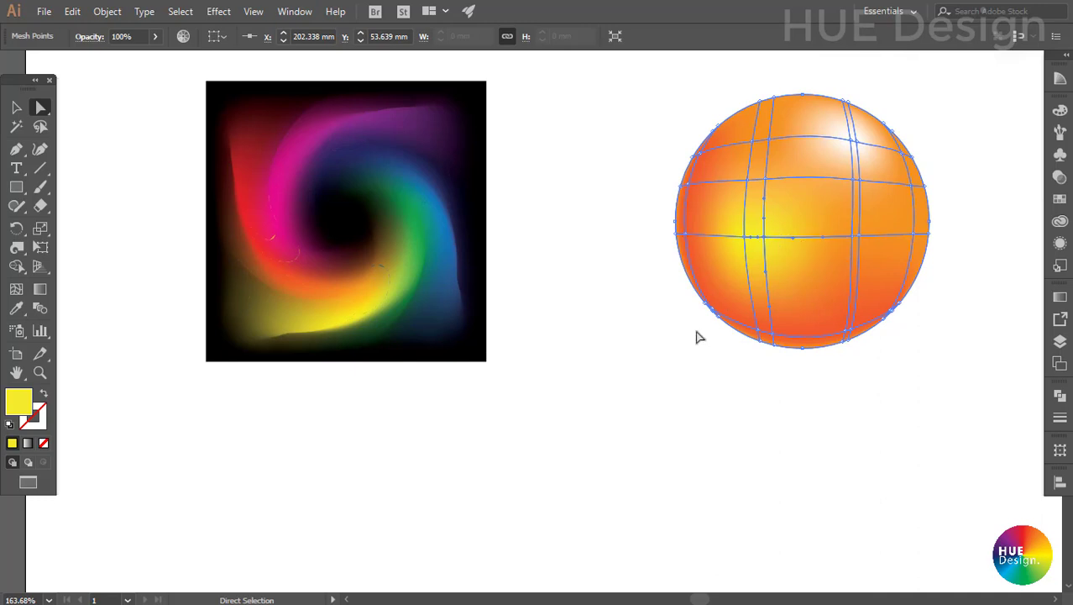
- Drag the sphere's yellow mesh point up-right, then down to lower the highlight, and deselect
click(669, 354)
click(766, 239)
drag(764, 236, 788, 218)
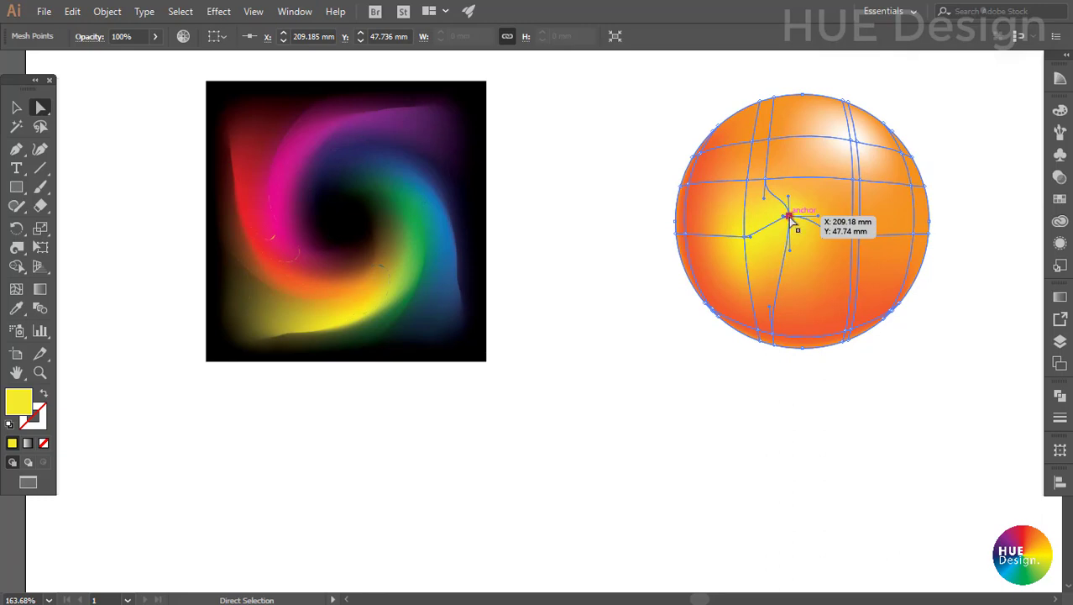
drag(789, 217, 791, 268)
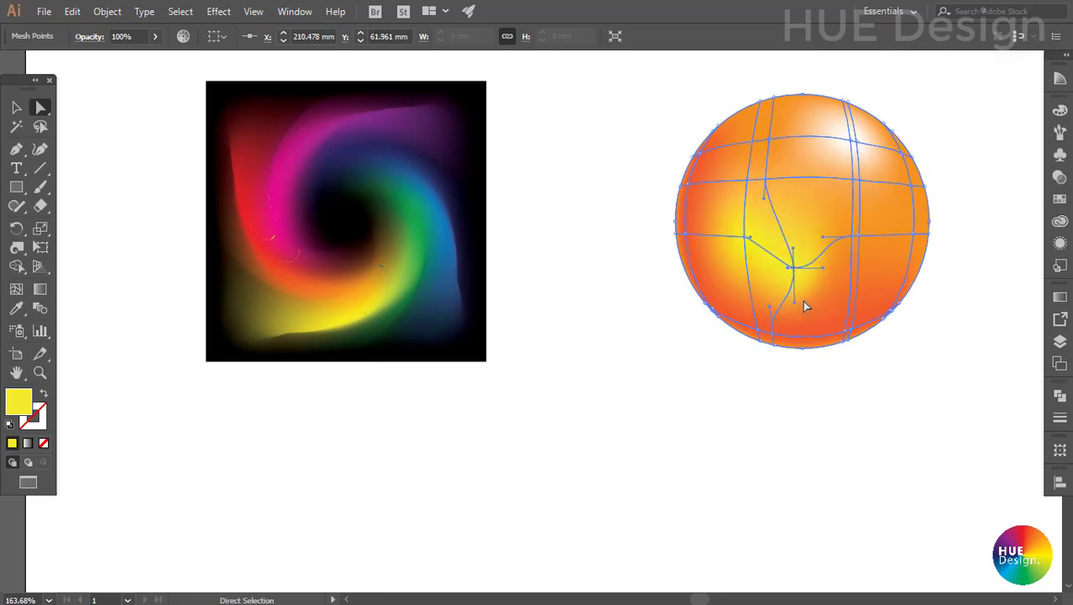
key(v)
click(600, 398)
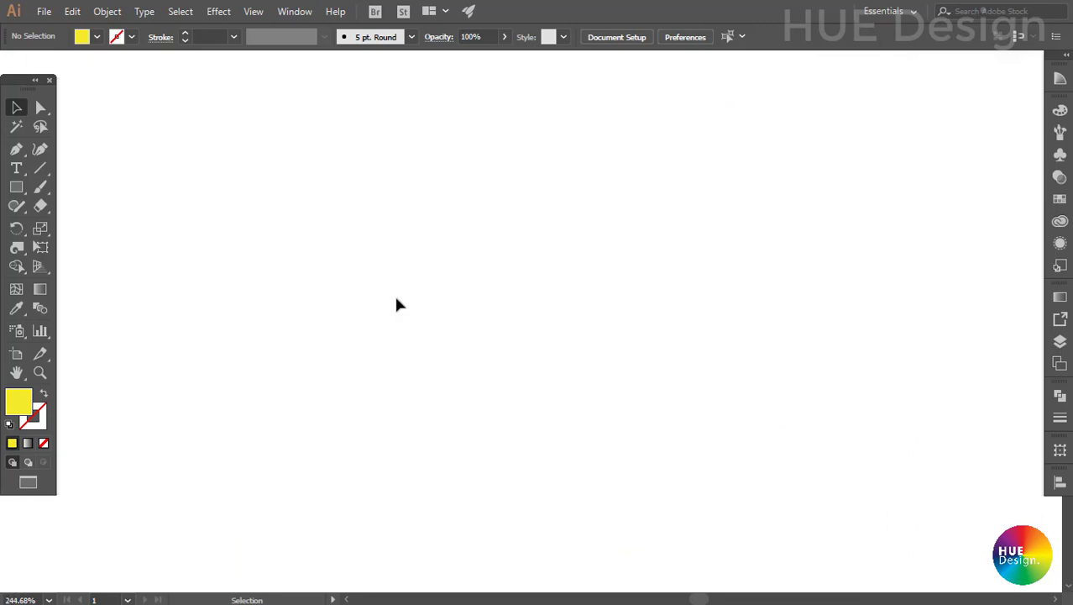
- Draw a large new square on the empty canvas with the Rectangle tool
click(397, 300)
click(16, 186)
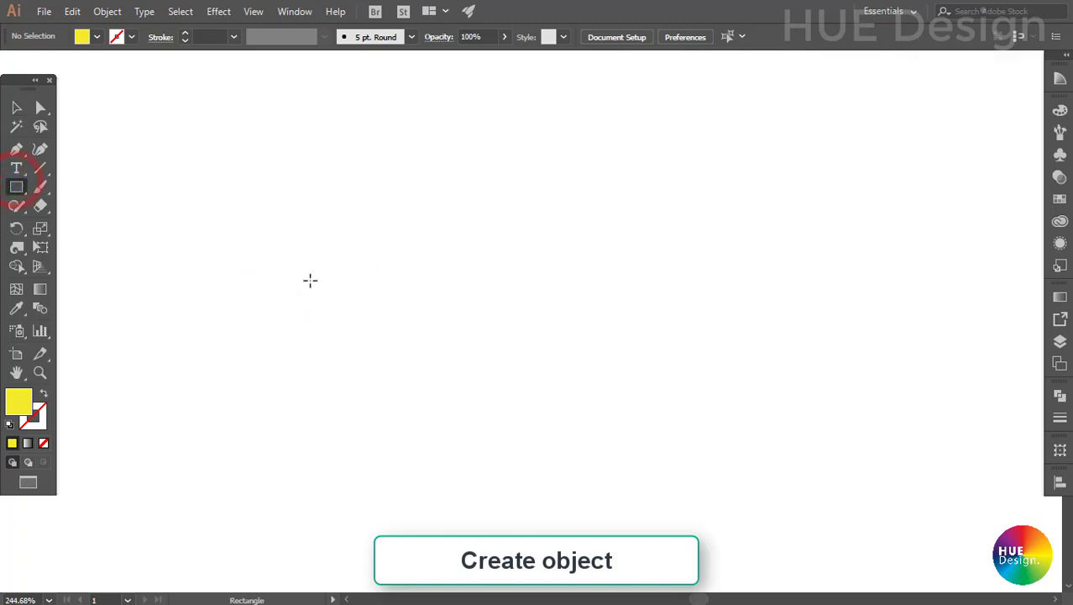
drag(189, 199, 510, 443)
key(v)
click(367, 436)
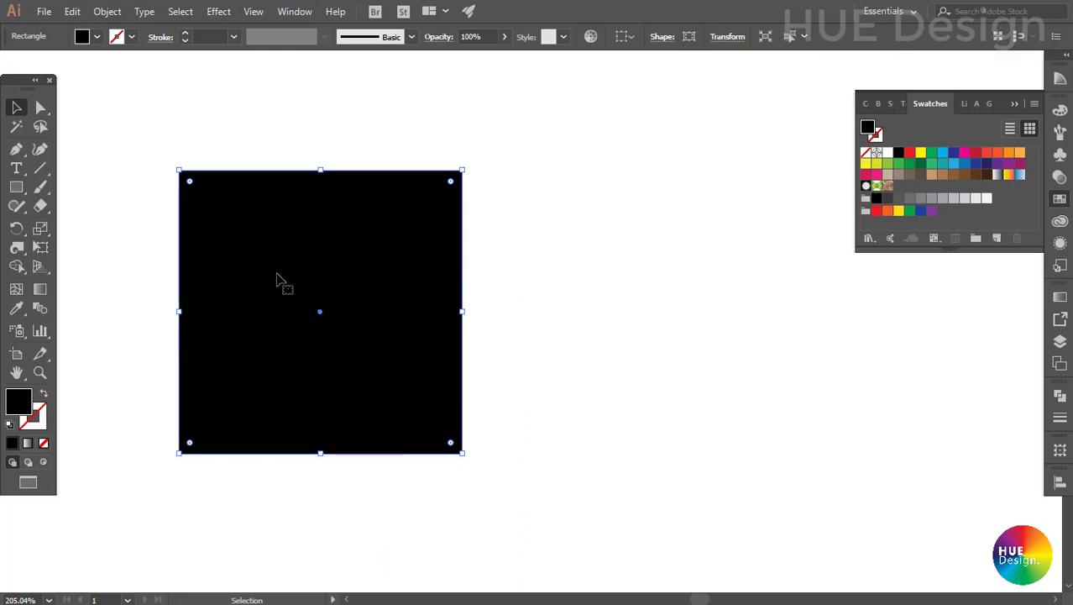
click(15, 288)
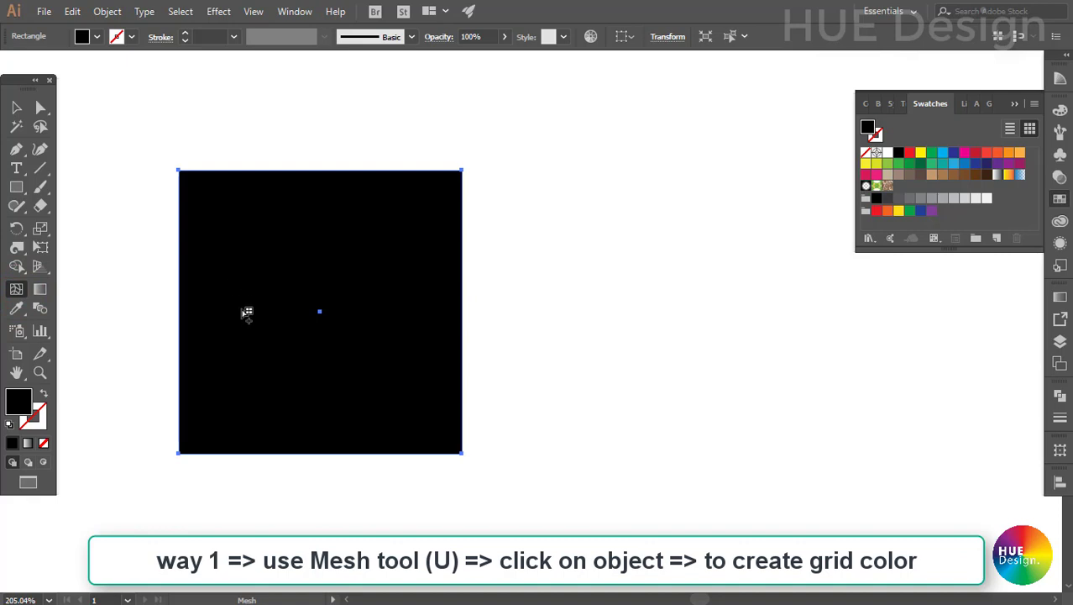
click(239, 337)
click(308, 242)
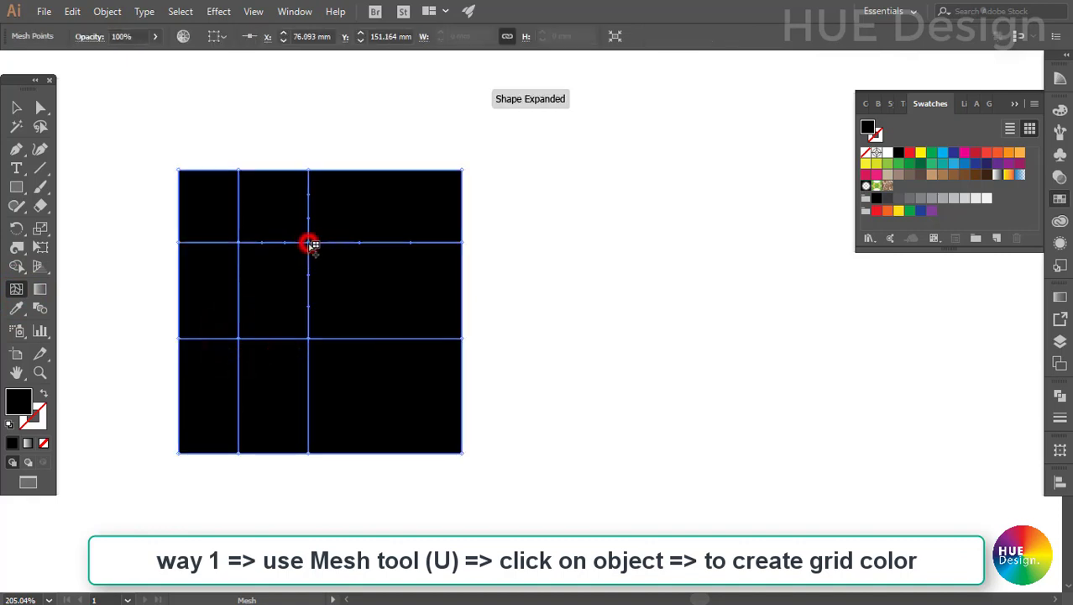
click(385, 368)
click(432, 369)
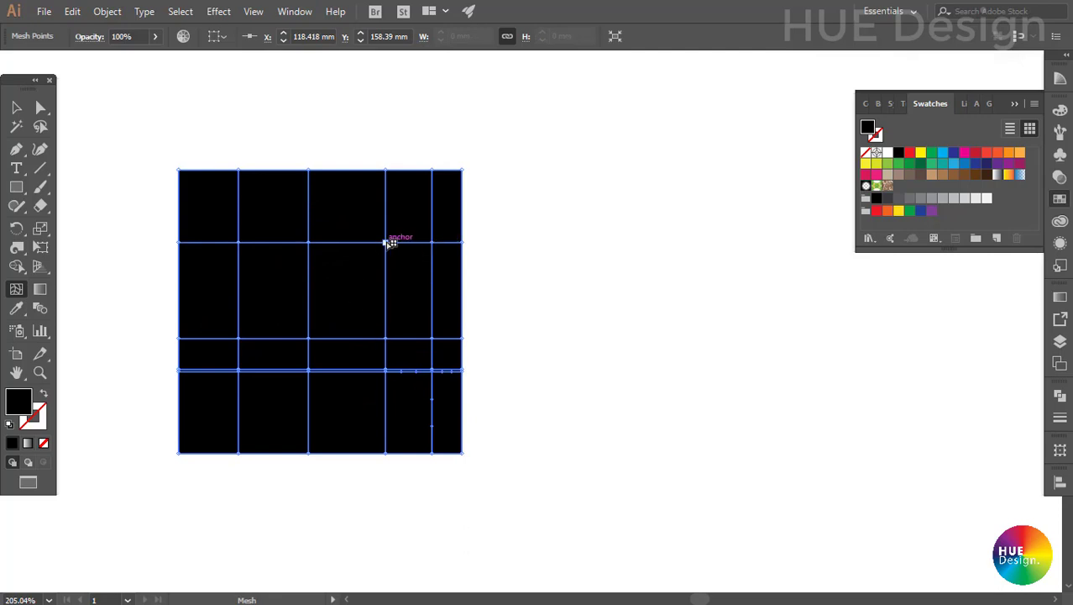
mouse_move(385, 241)
mouse_down()
mouse_move(363, 262)
mouse_move(384, 247)
mouse_up()
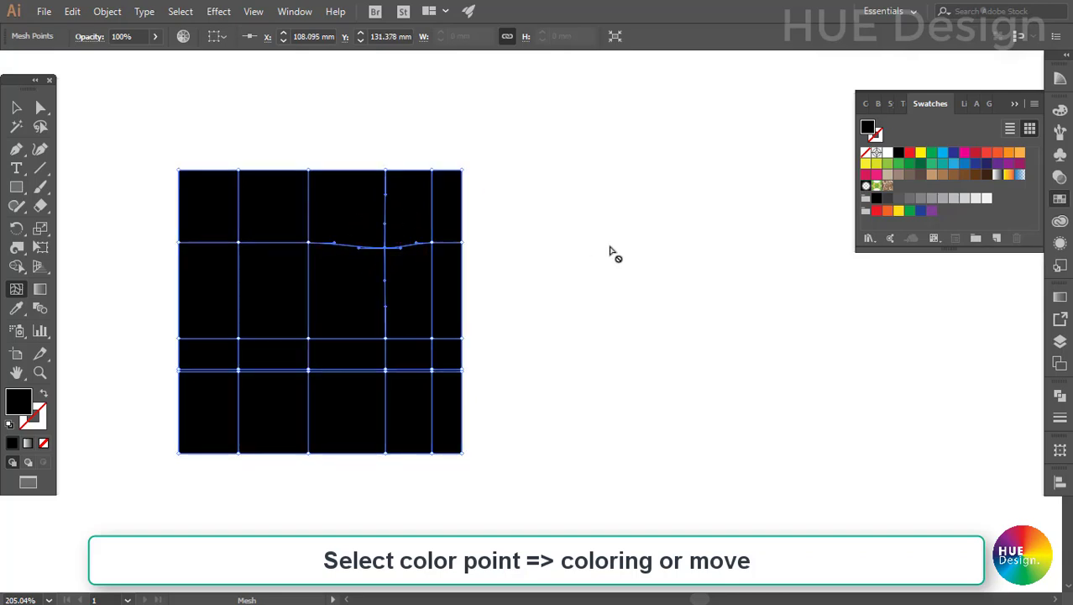
click(921, 152)
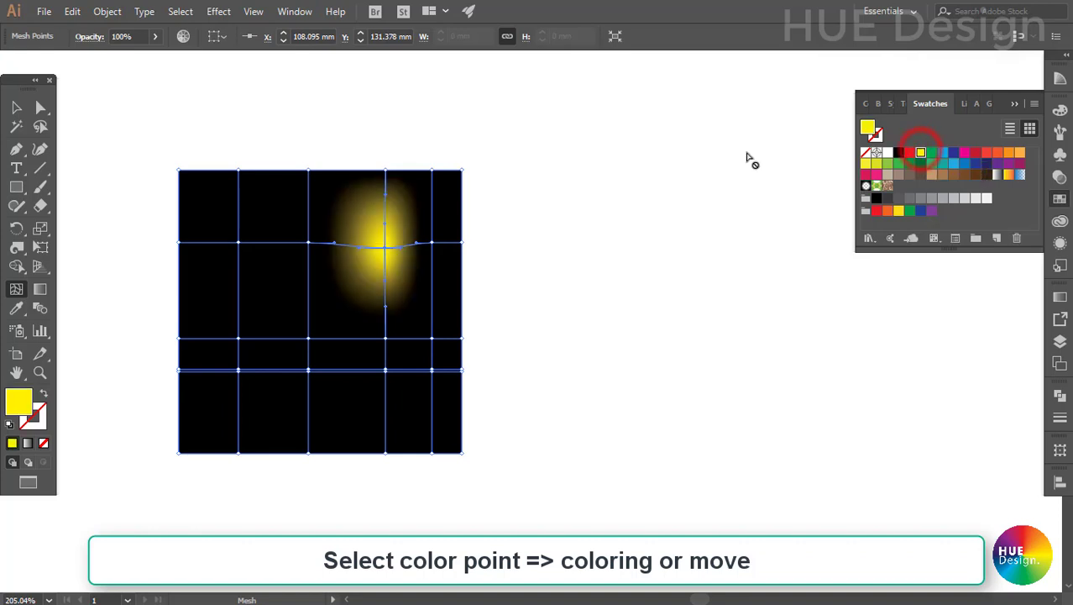
click(308, 242)
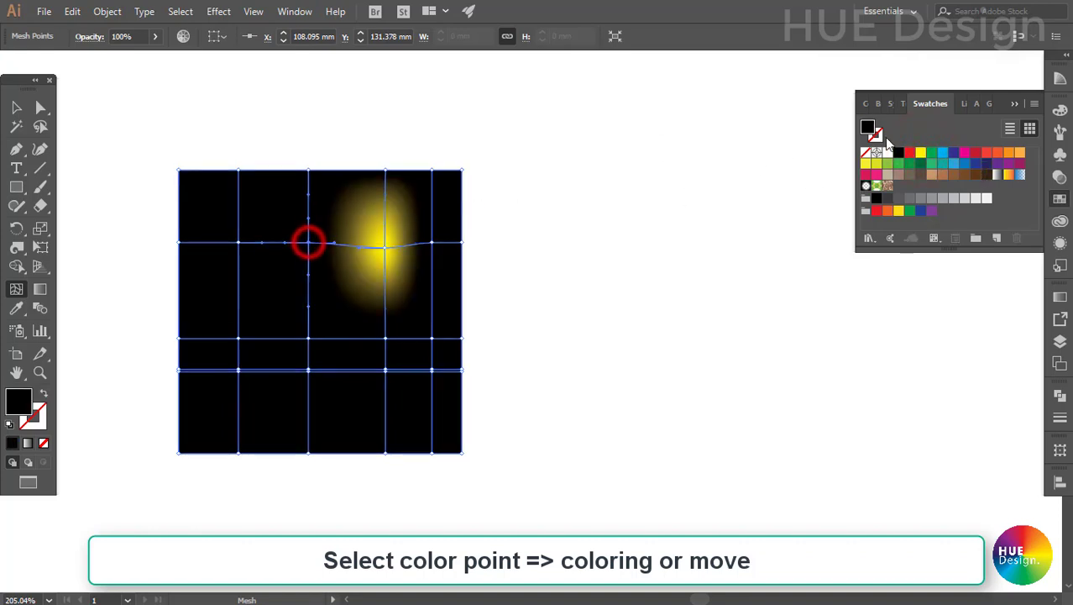
click(909, 153)
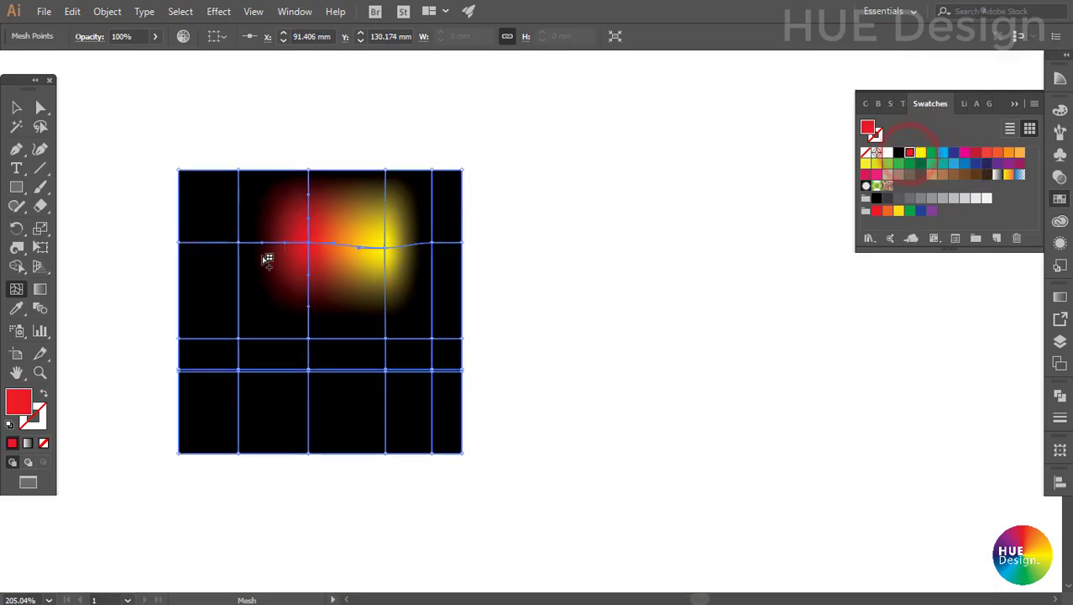
click(239, 243)
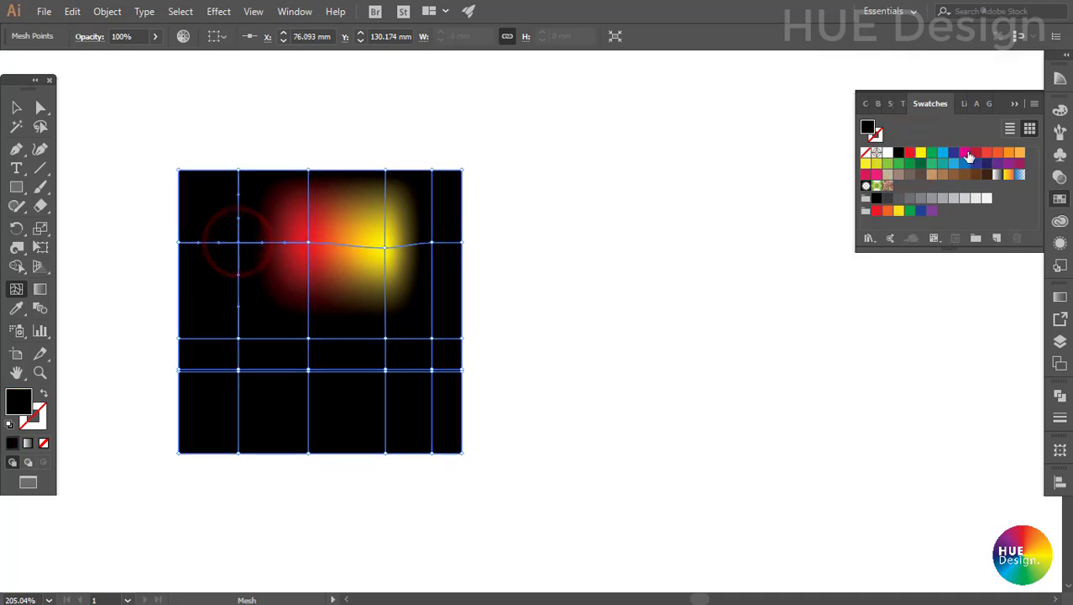
click(965, 152)
click(431, 243)
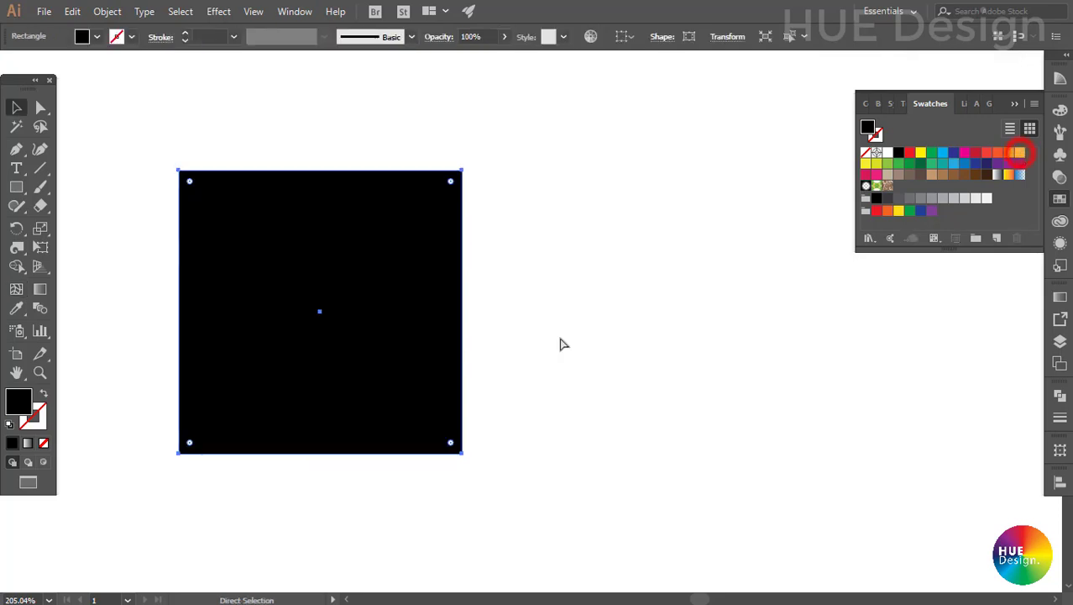
- Give the black square a flat gradient mesh of 4 rows by 4 columns
click(353, 255)
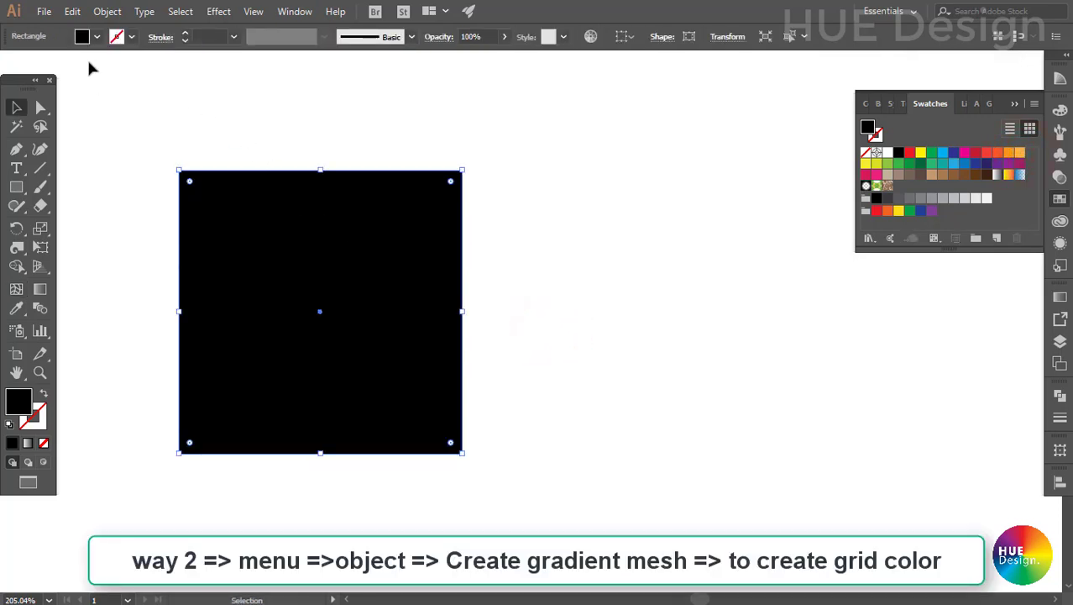
click(106, 11)
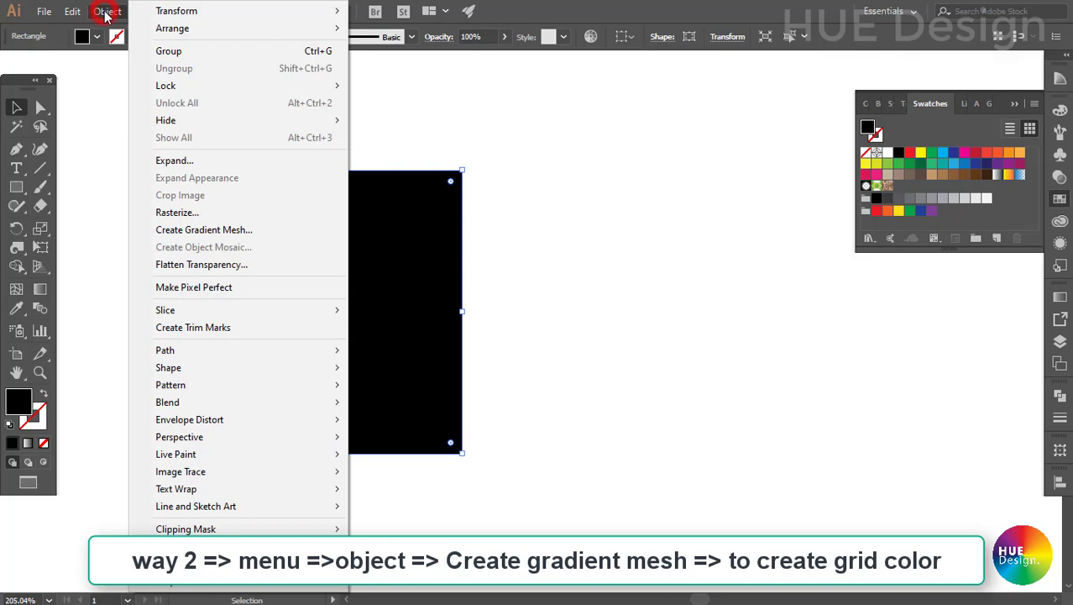
click(217, 231)
drag(841, 156, 610, 177)
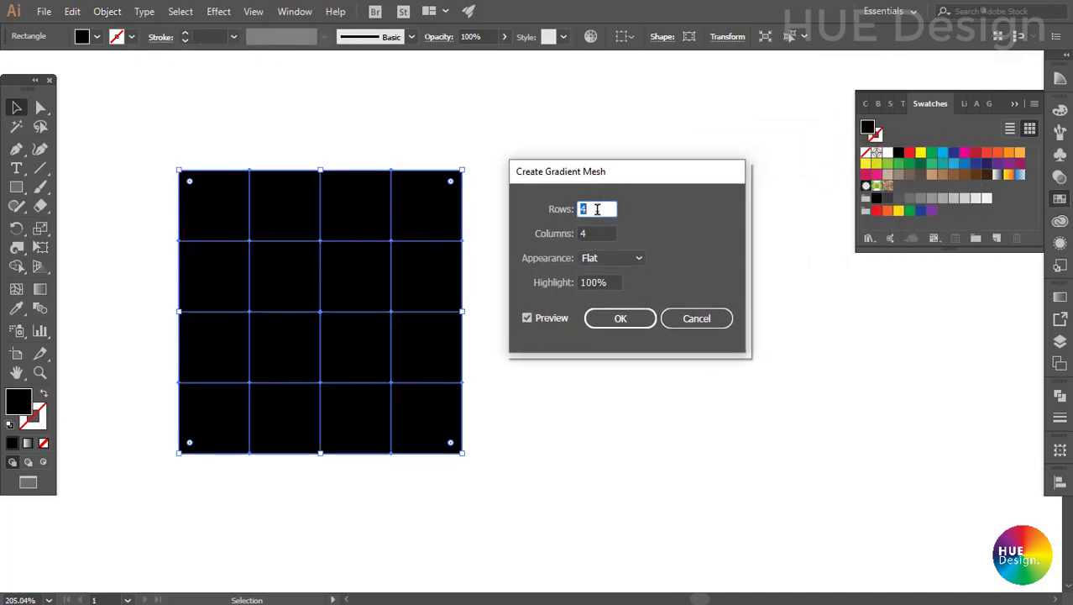
drag(597, 209, 588, 215)
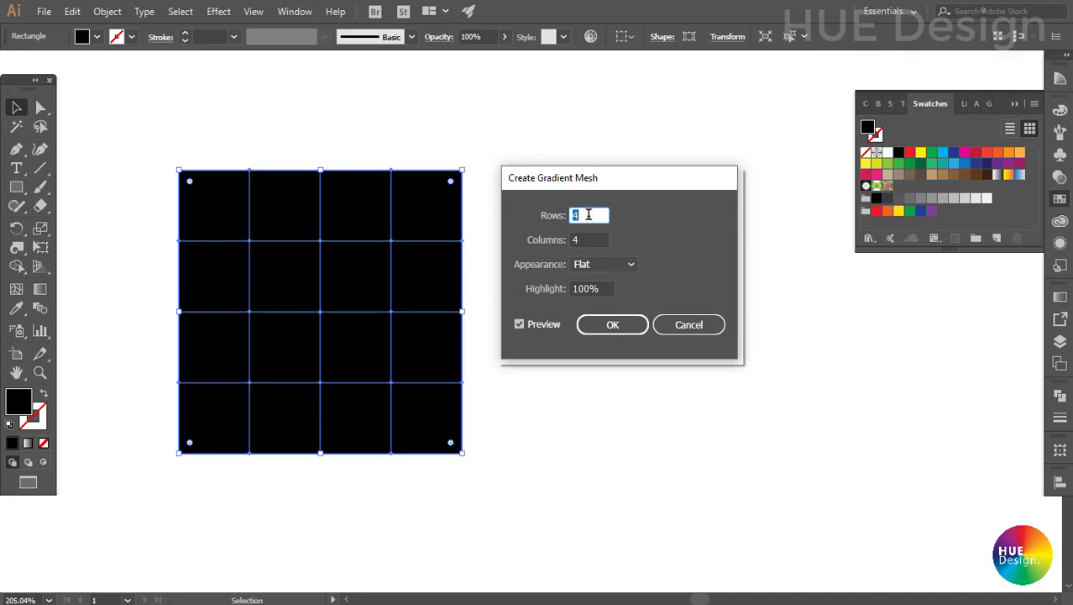
click(581, 216)
click(587, 240)
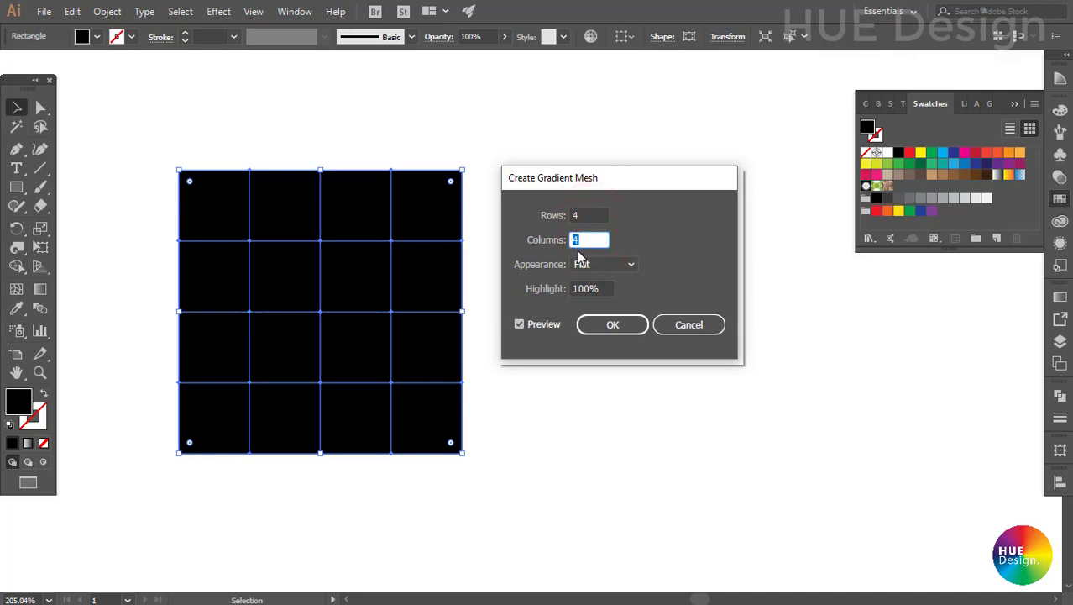
click(593, 215)
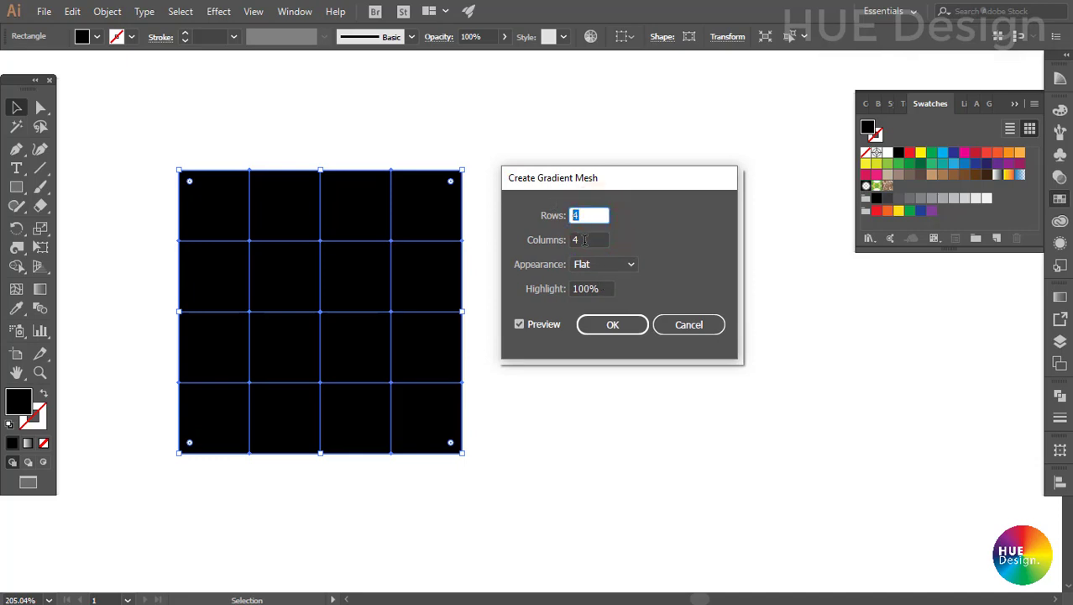
double_click(585, 240)
click(597, 215)
click(584, 240)
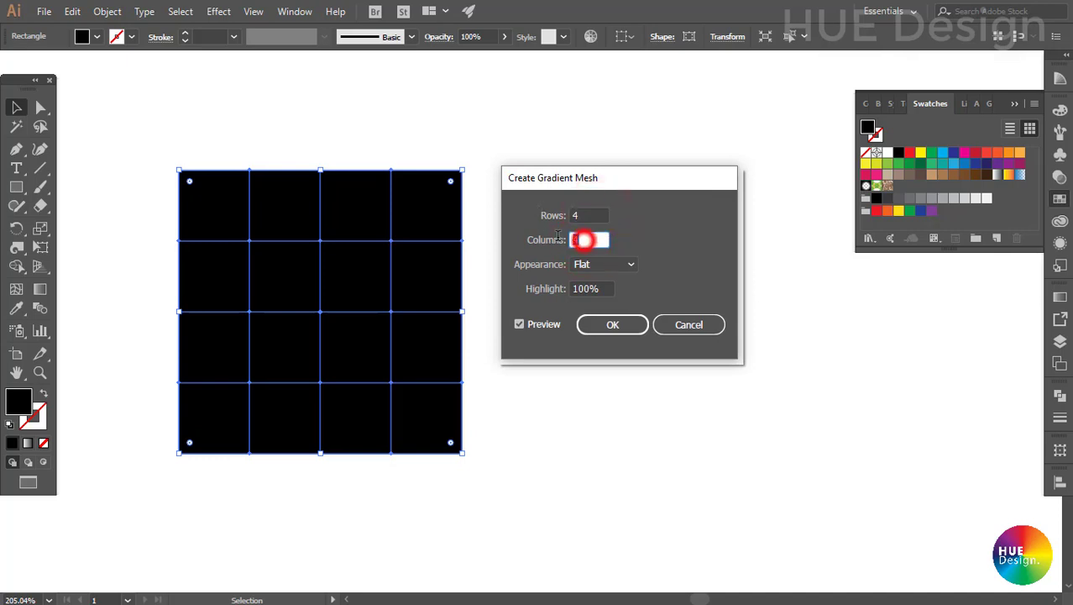
click(606, 323)
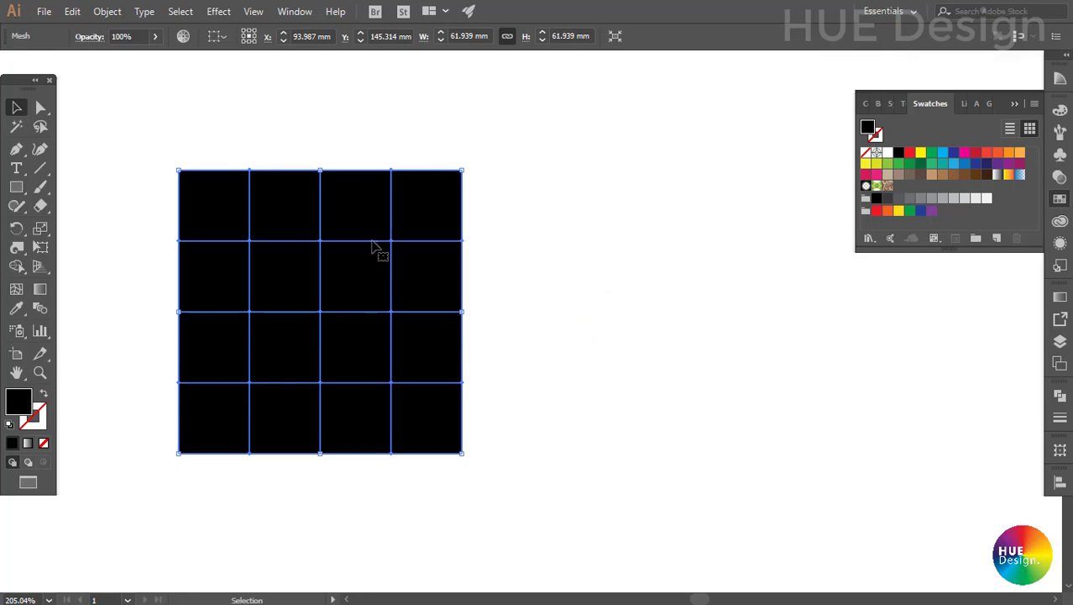
- Colour the left-column inner mesh points yellow, orange and red
key(a)
click(250, 241)
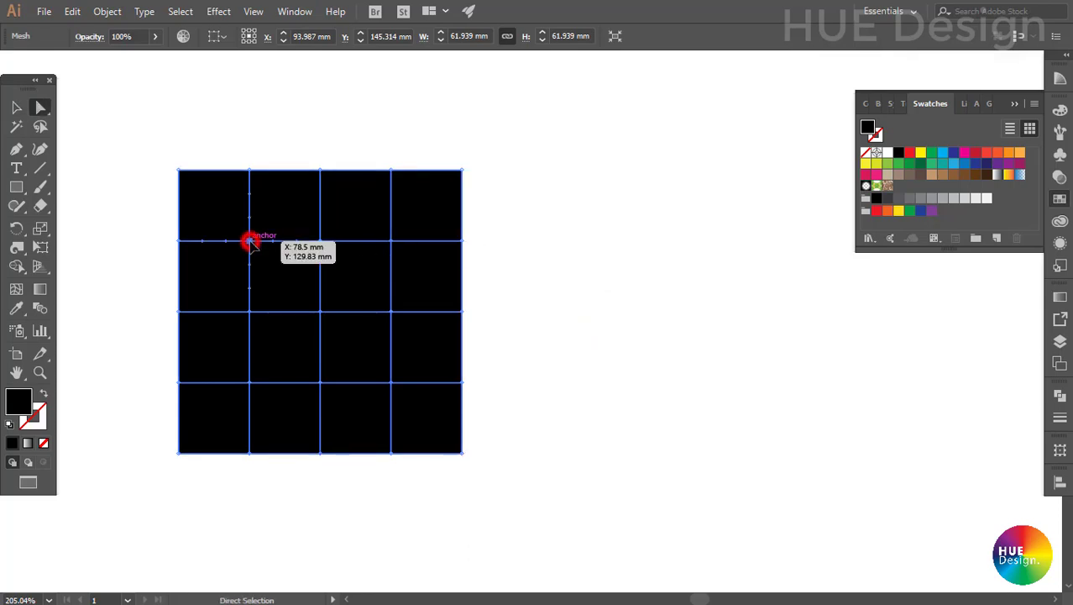
click(920, 153)
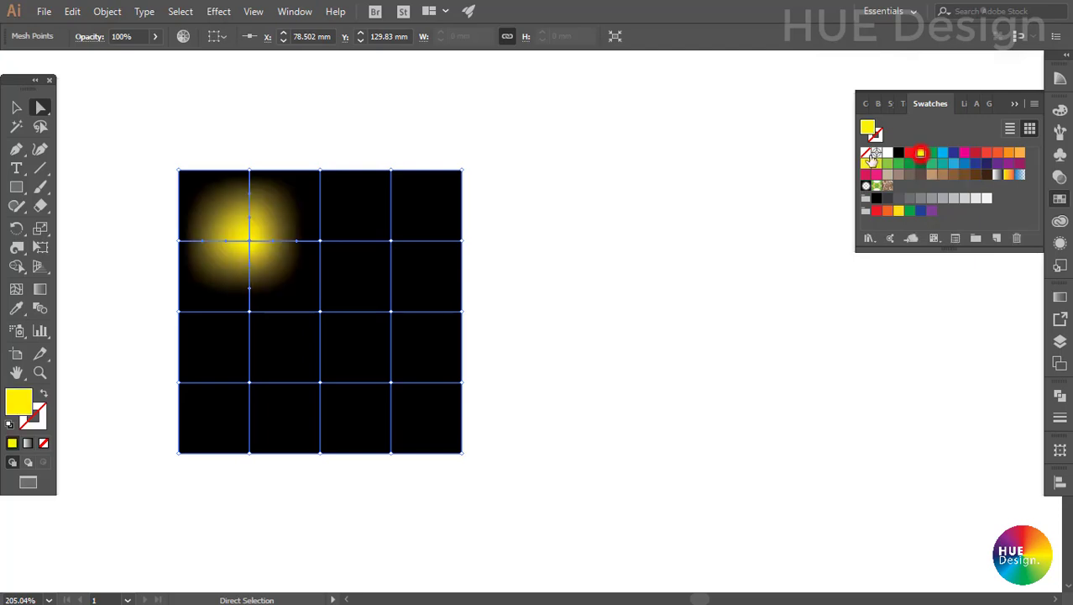
click(250, 312)
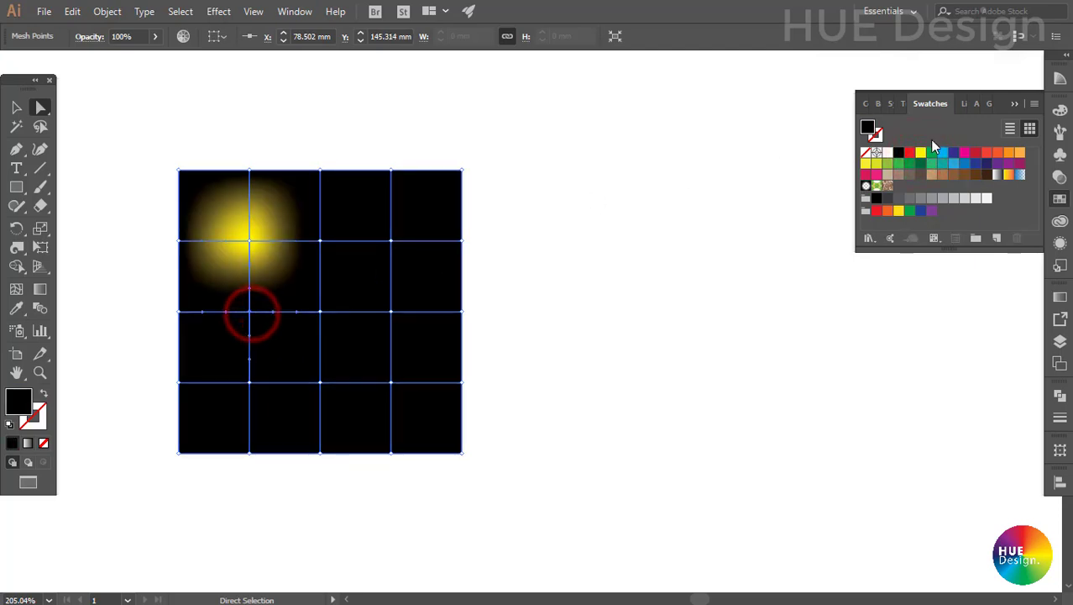
click(1007, 153)
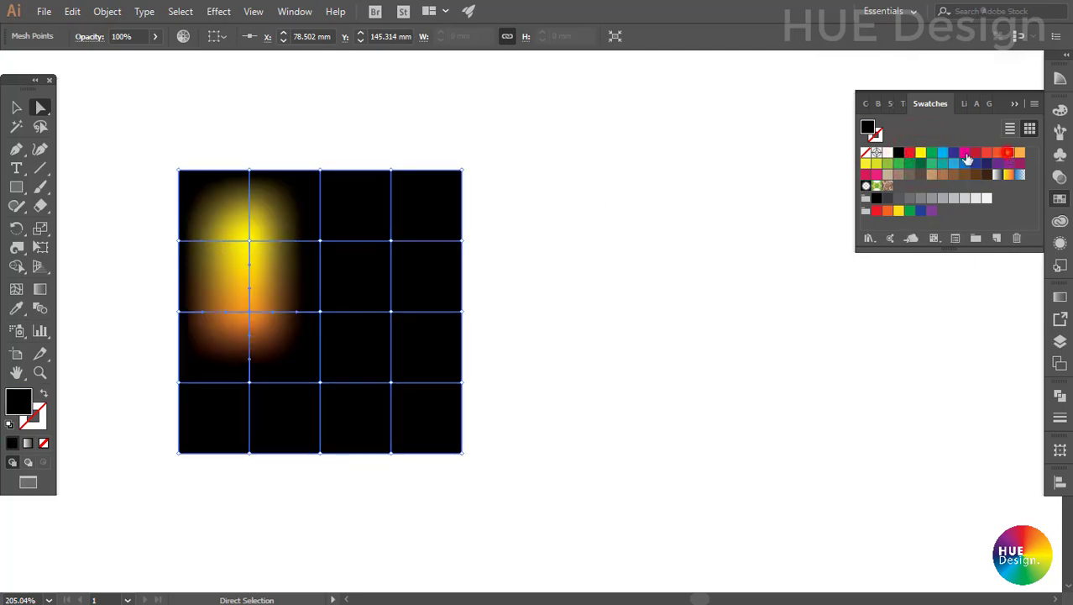
click(249, 382)
click(909, 153)
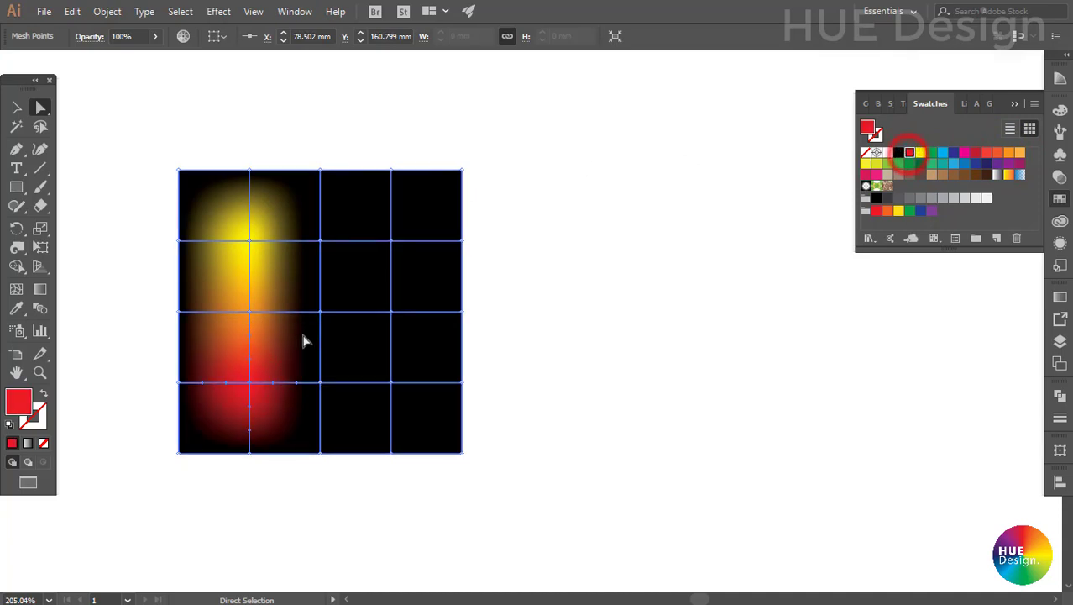
- Colour the remaining inner mesh points pink, purple, blue, green and yellow-green
click(320, 383)
click(964, 153)
click(391, 383)
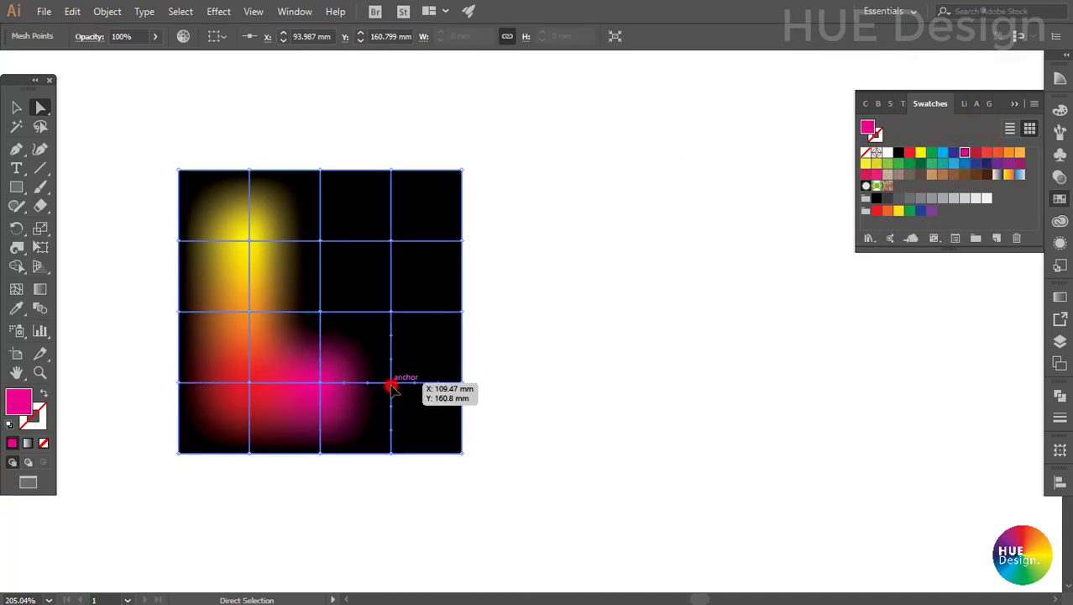
click(1009, 163)
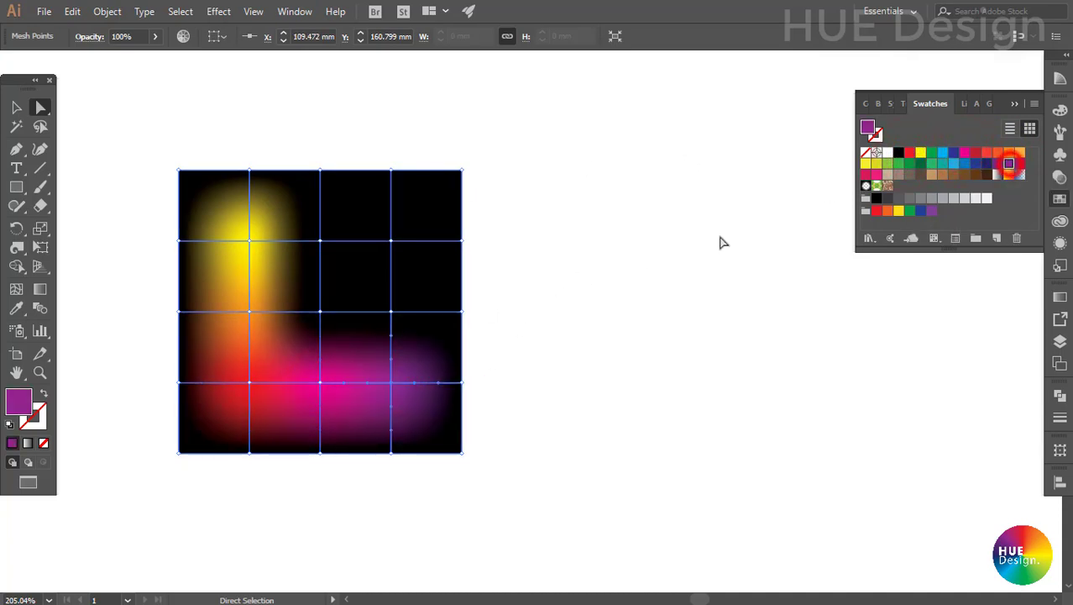
click(391, 311)
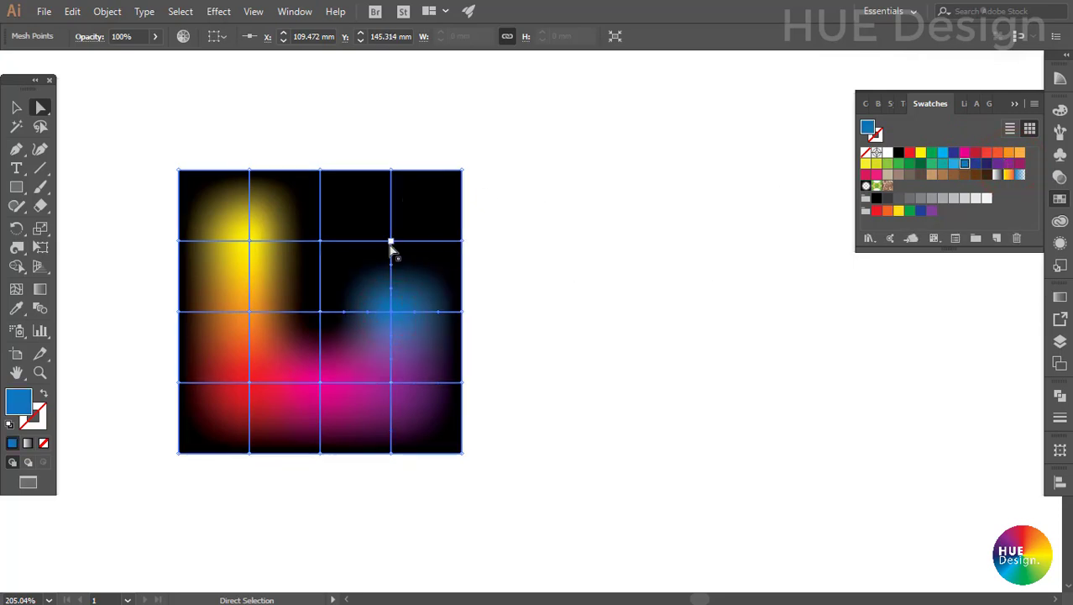
click(391, 241)
click(933, 165)
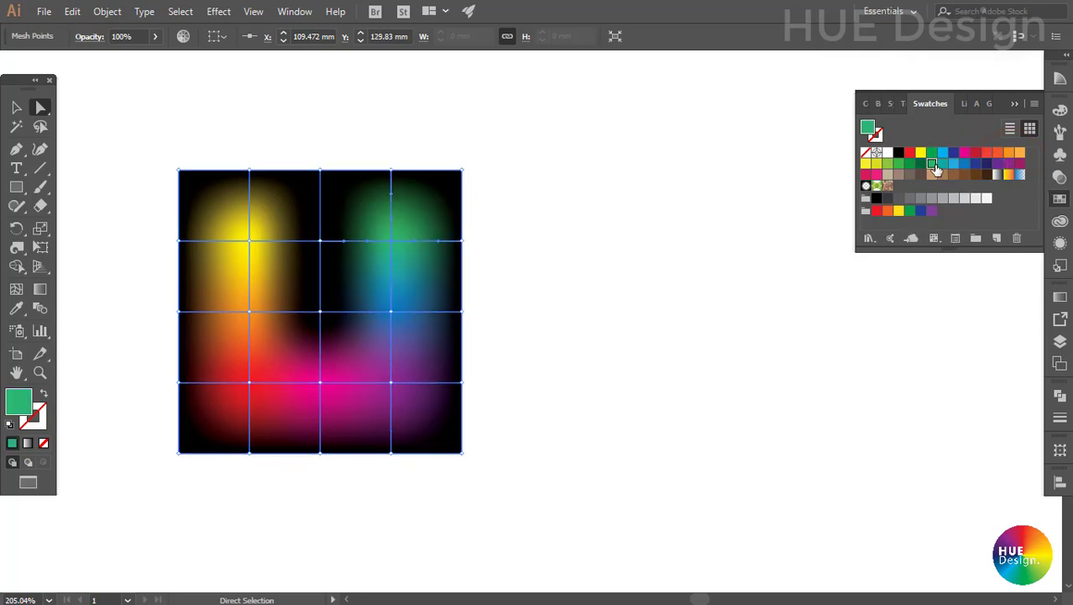
click(320, 241)
click(888, 162)
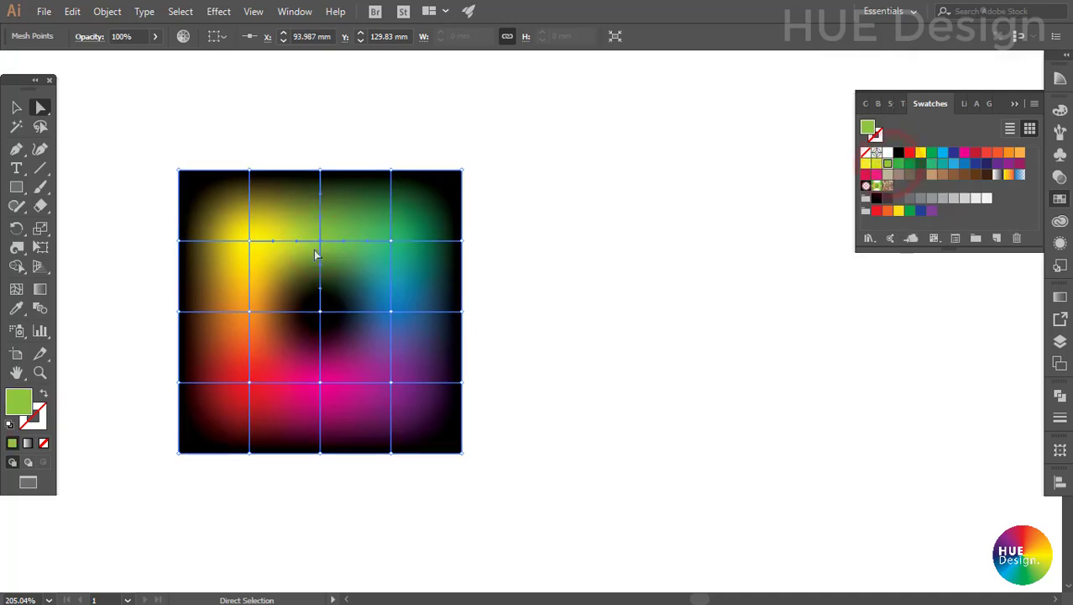
- Deselect to preview the rainbow ring, then reselect the mesh square
key(v)
click(588, 290)
drag(525, 364, 374, 300)
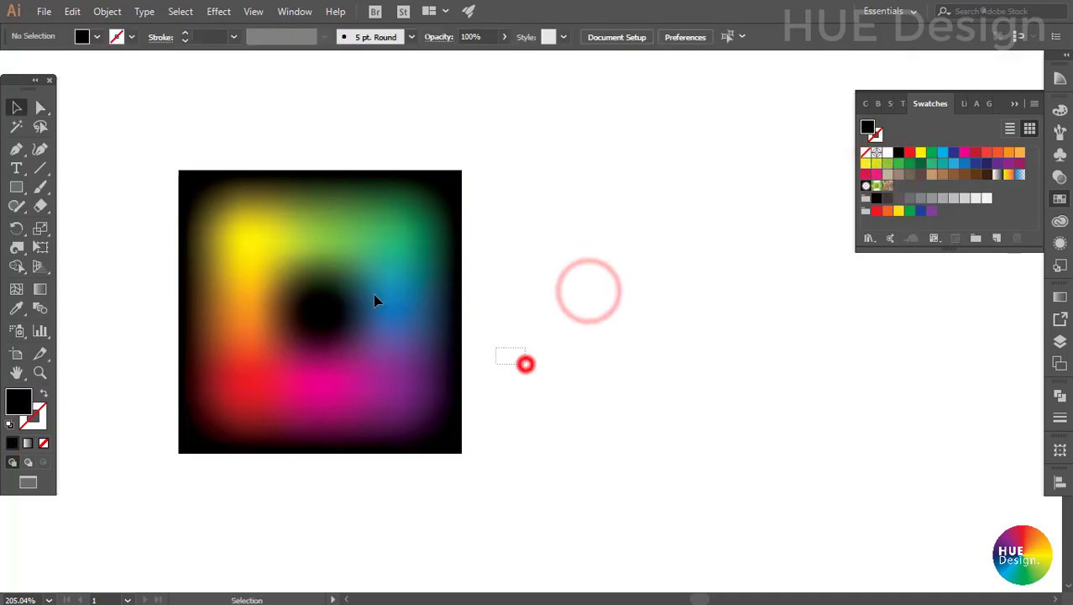
click(626, 336)
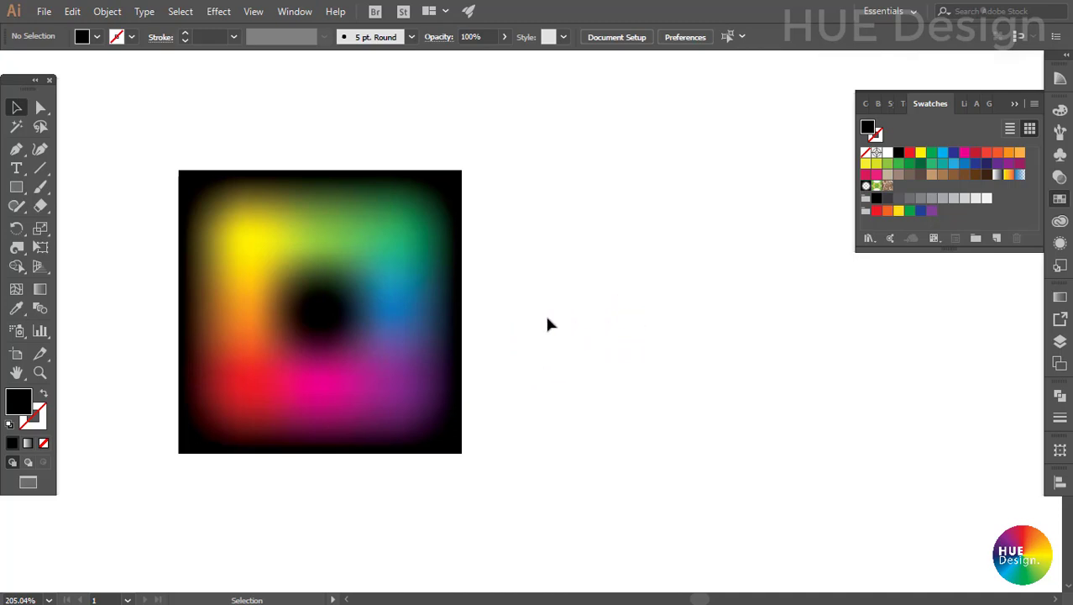
click(403, 310)
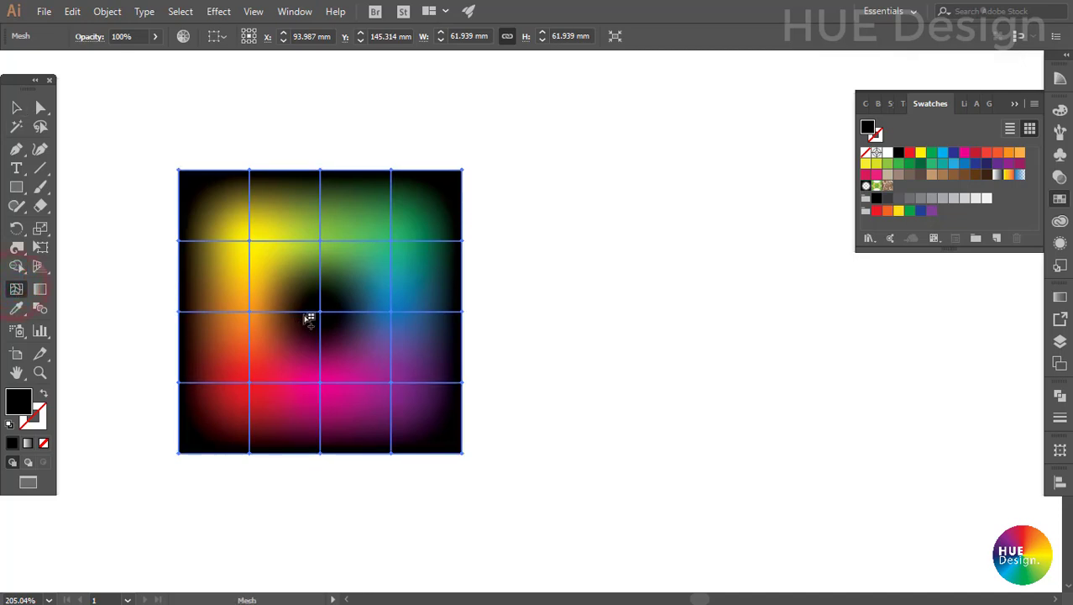
- Add two vertical and two horizontal mesh lines through the square's centre
click(314, 313)
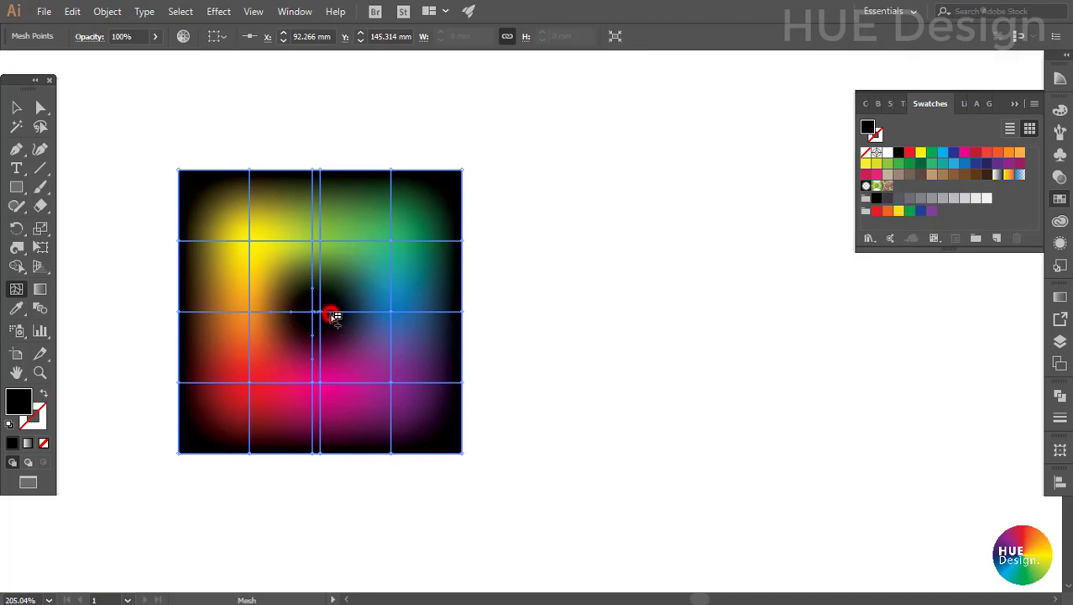
click(331, 313)
click(321, 304)
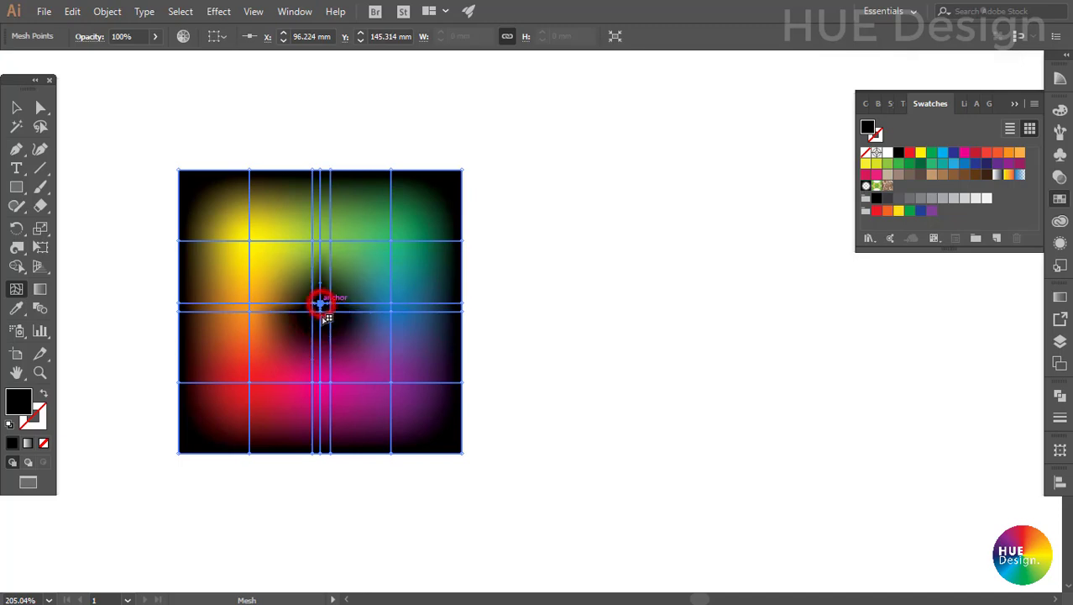
click(322, 312)
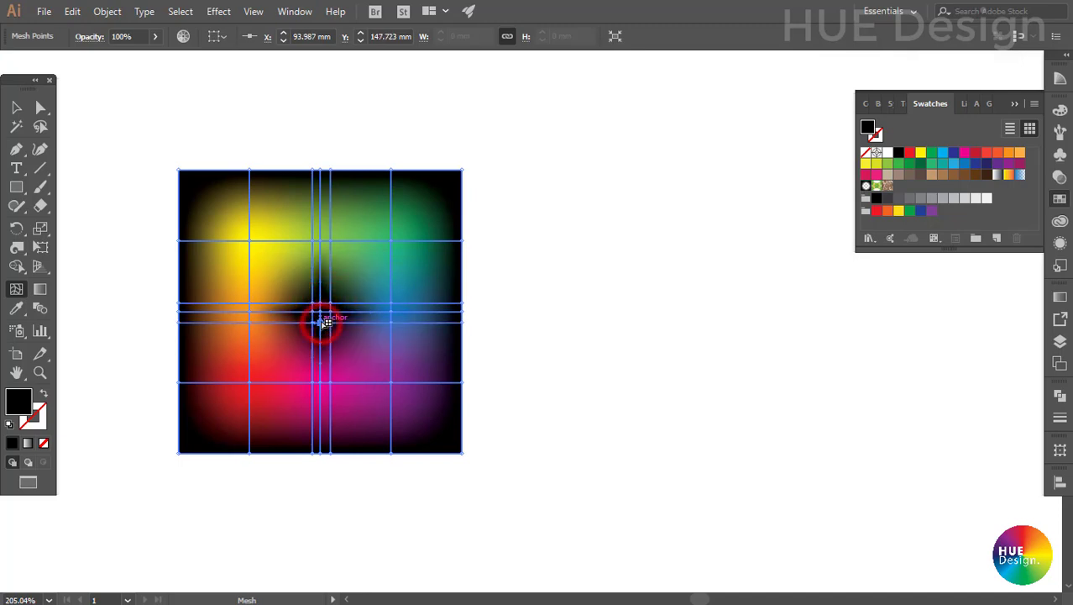
- Colour the new centre mesh point white and preview the bright spot
key(a)
click(320, 310)
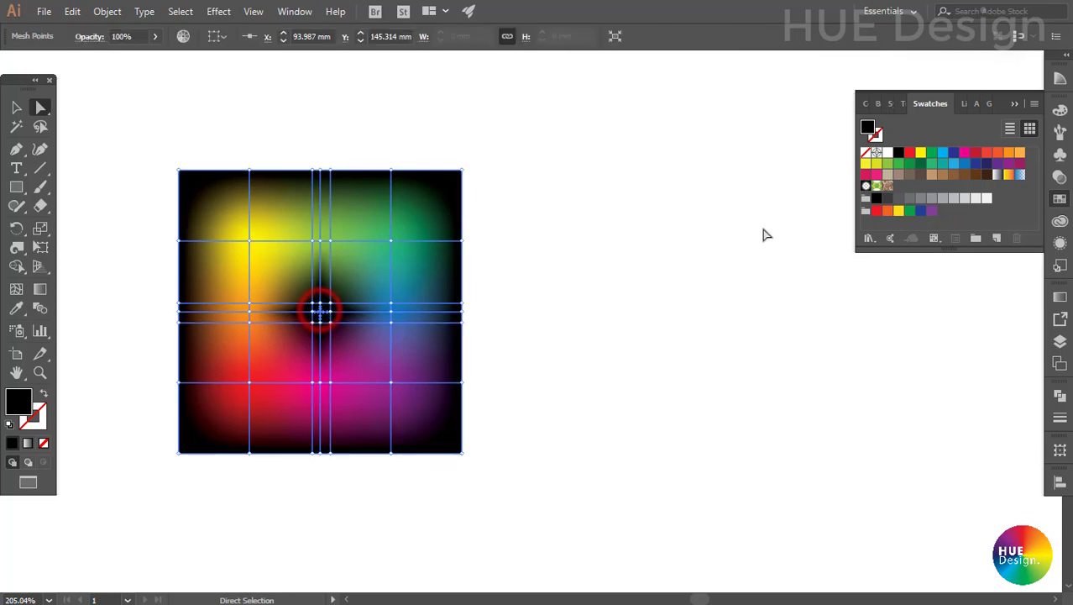
click(888, 154)
click(578, 278)
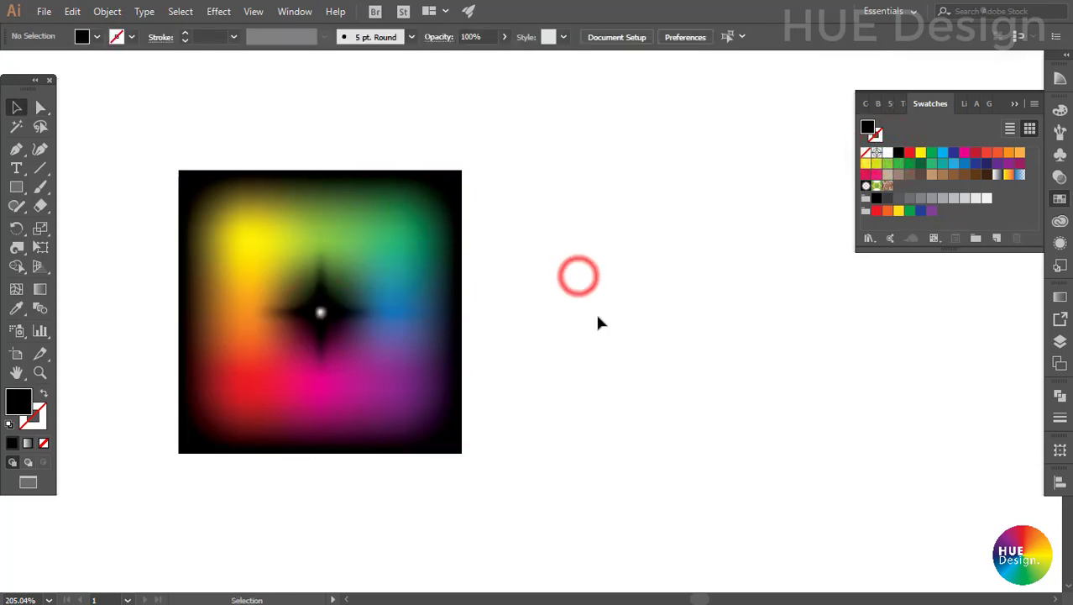
click(374, 280)
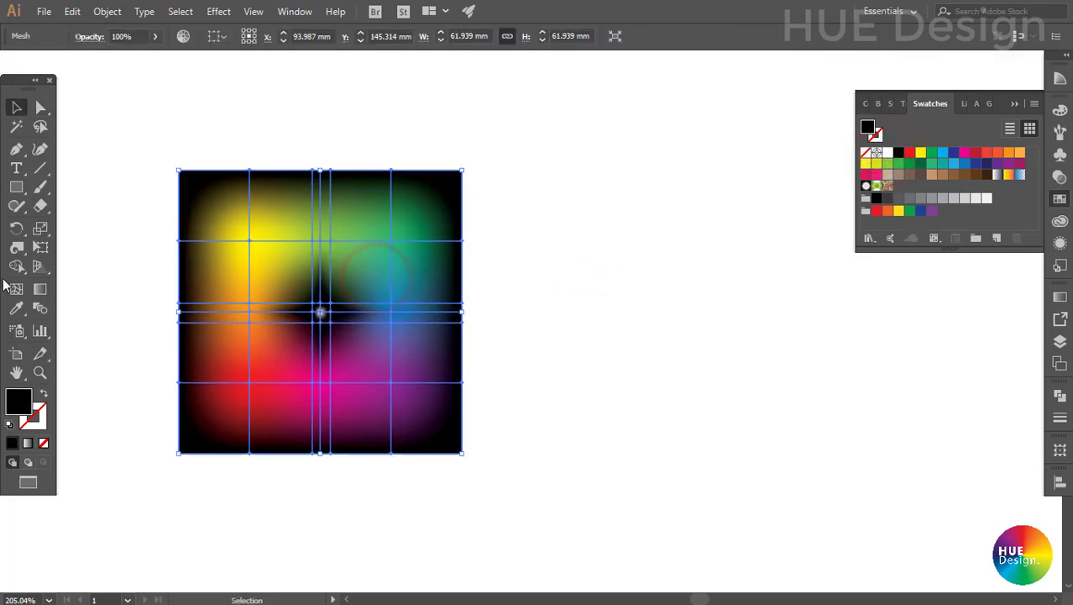
click(632, 314)
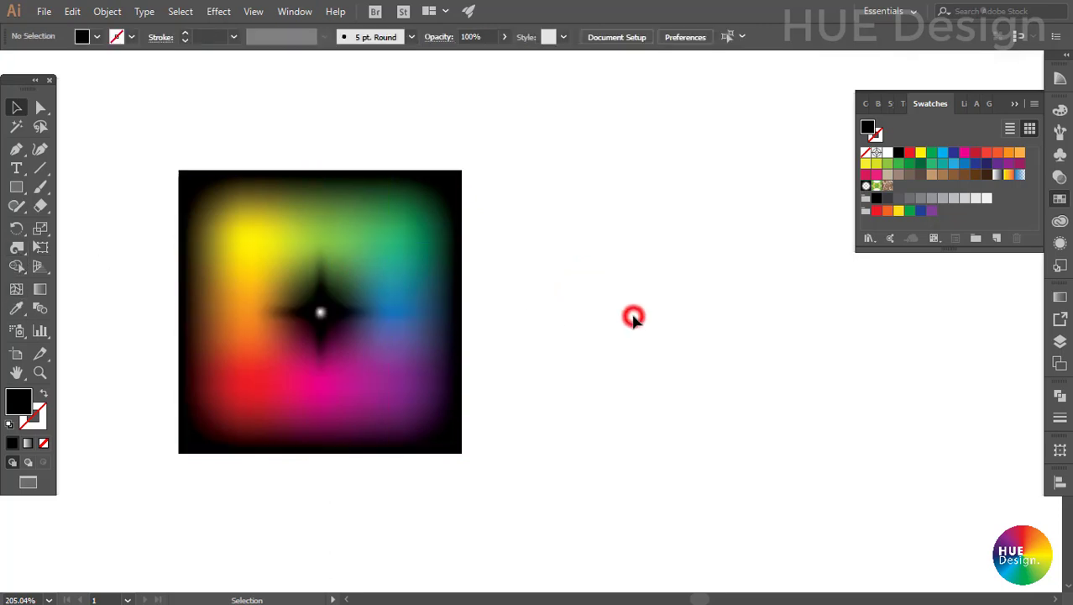
click(383, 312)
click(431, 340)
click(569, 340)
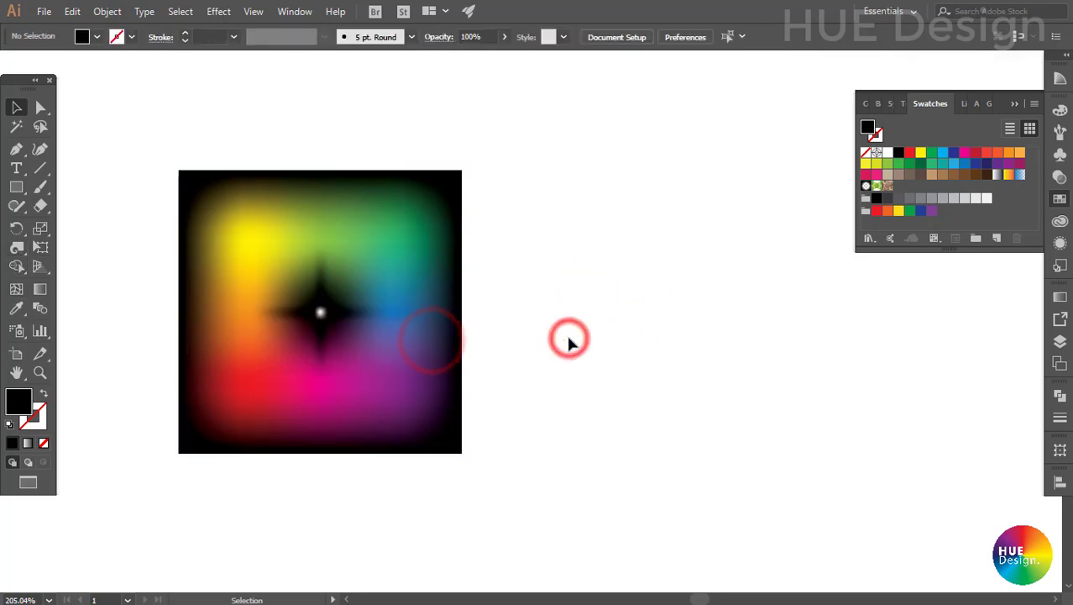
- Set the Twirl tool to 150 pt width and height, then twist the mesh centre into a spiral
click(440, 345)
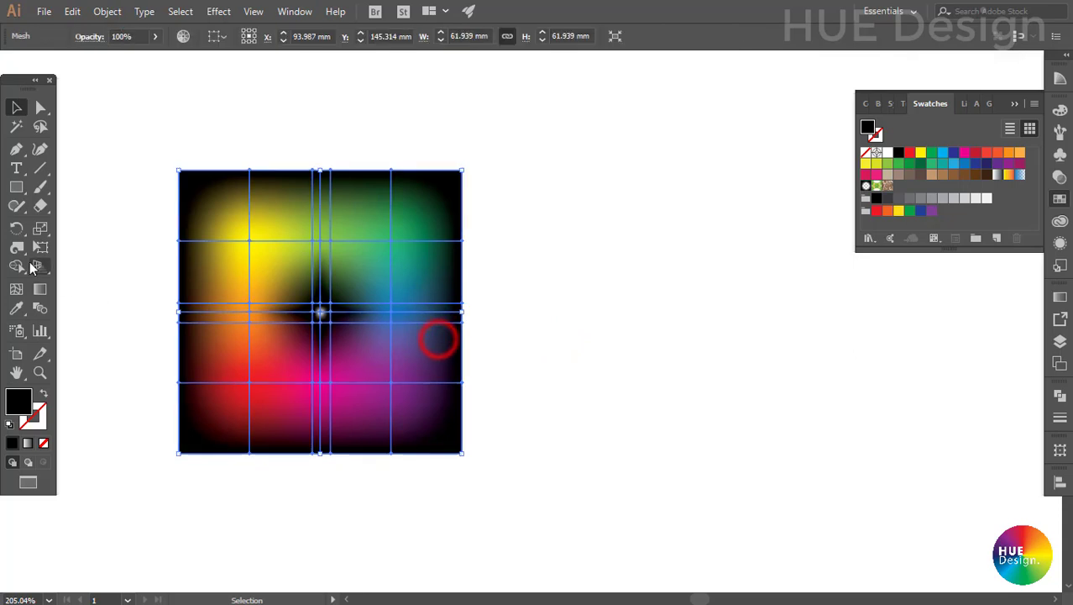
click(16, 247)
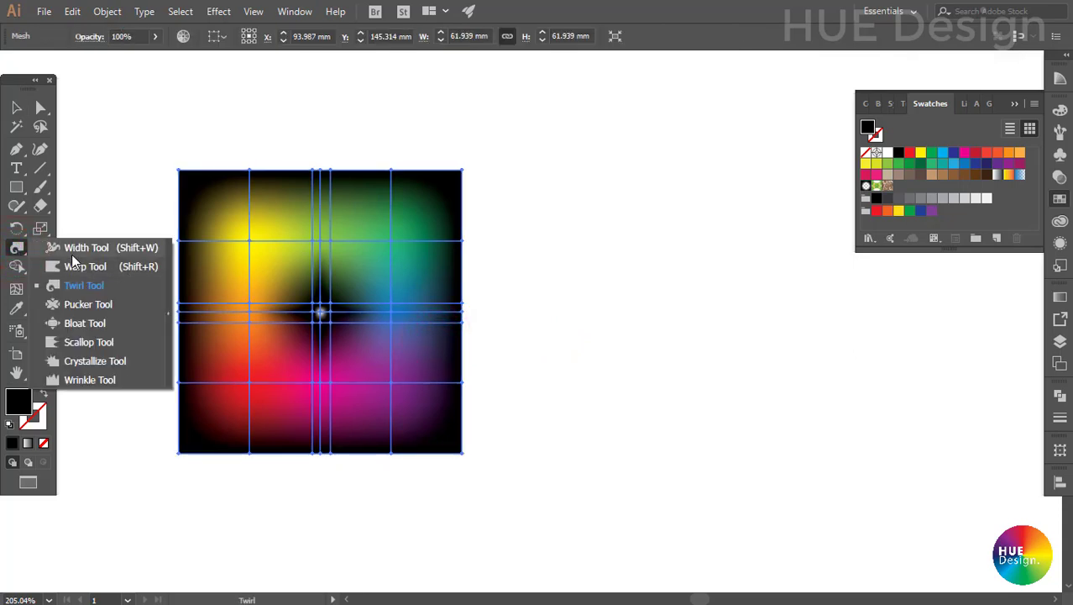
click(74, 290)
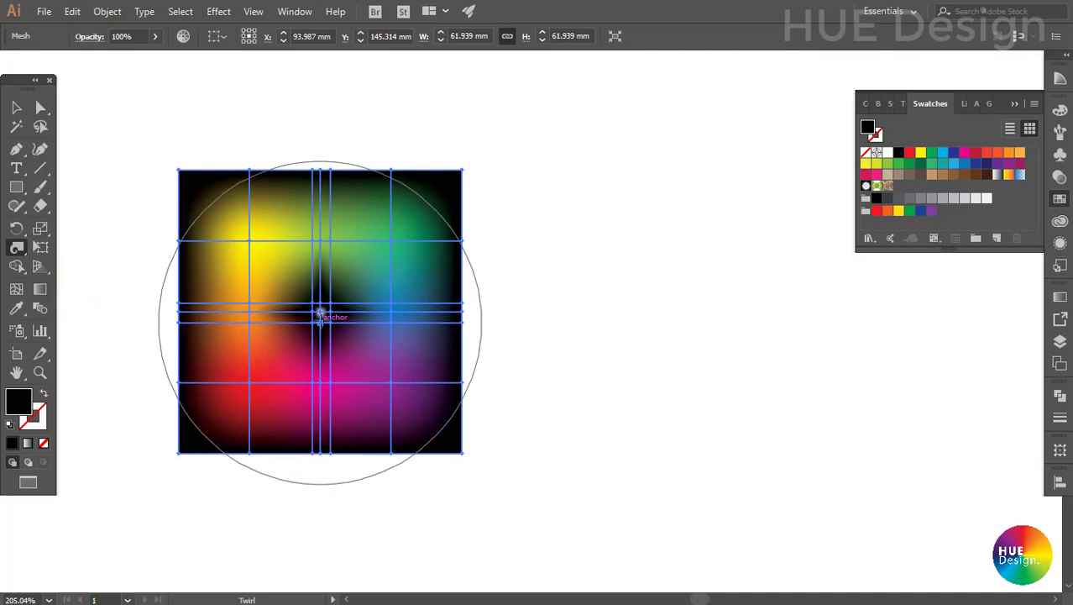
double_click(16, 248)
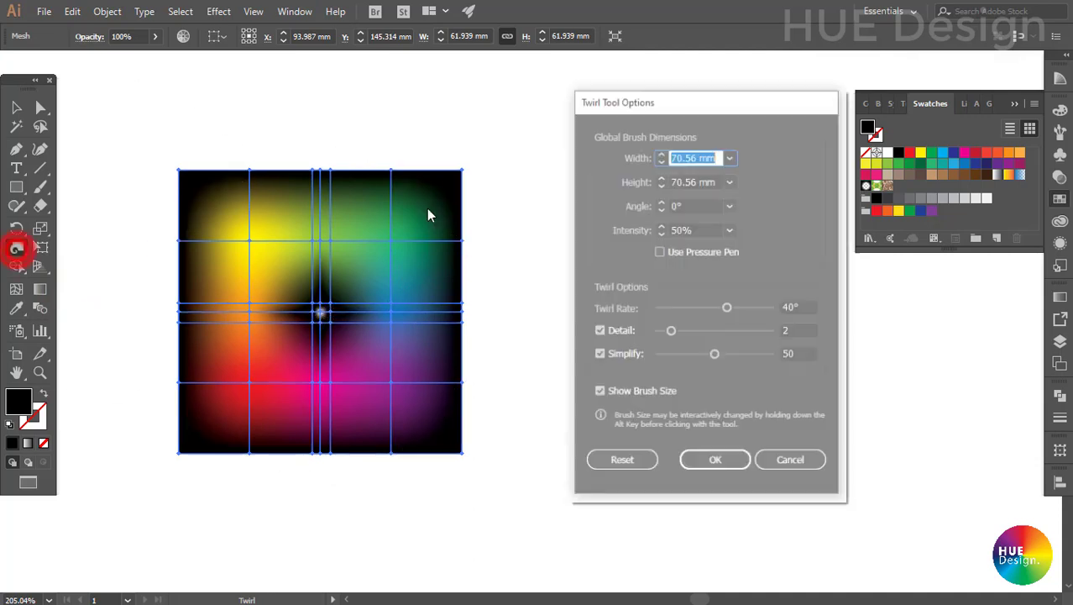
click(730, 157)
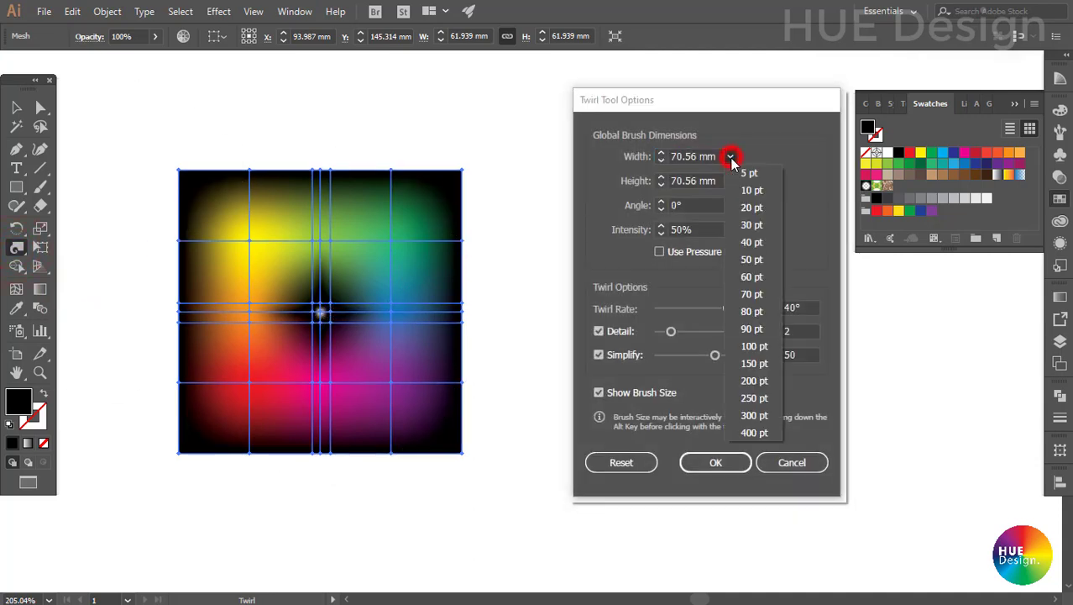
click(754, 364)
click(730, 181)
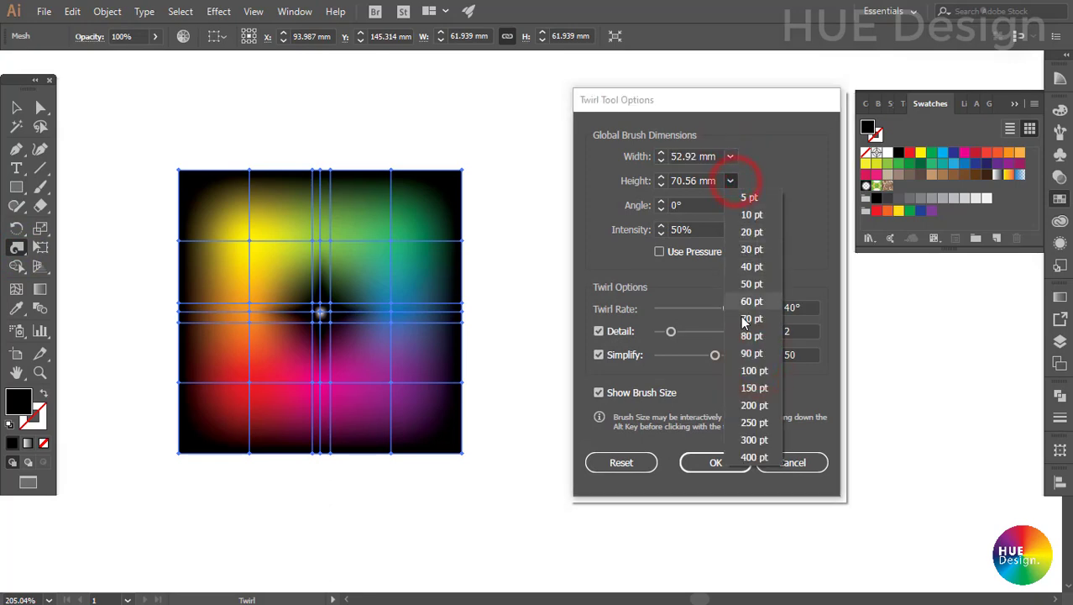
click(752, 387)
click(703, 460)
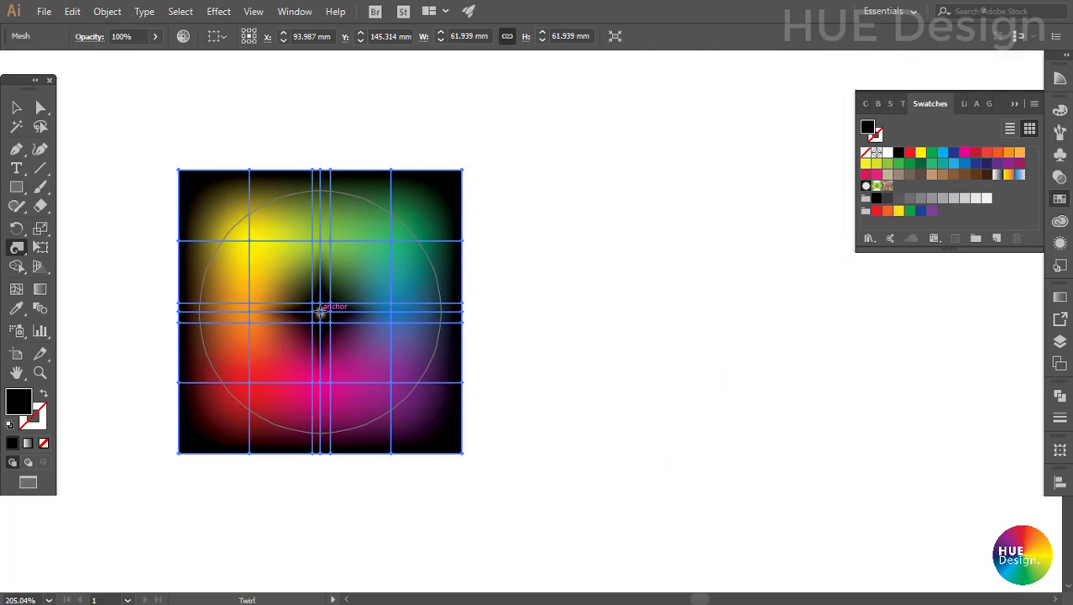
drag(320, 310, 320, 309)
key(v)
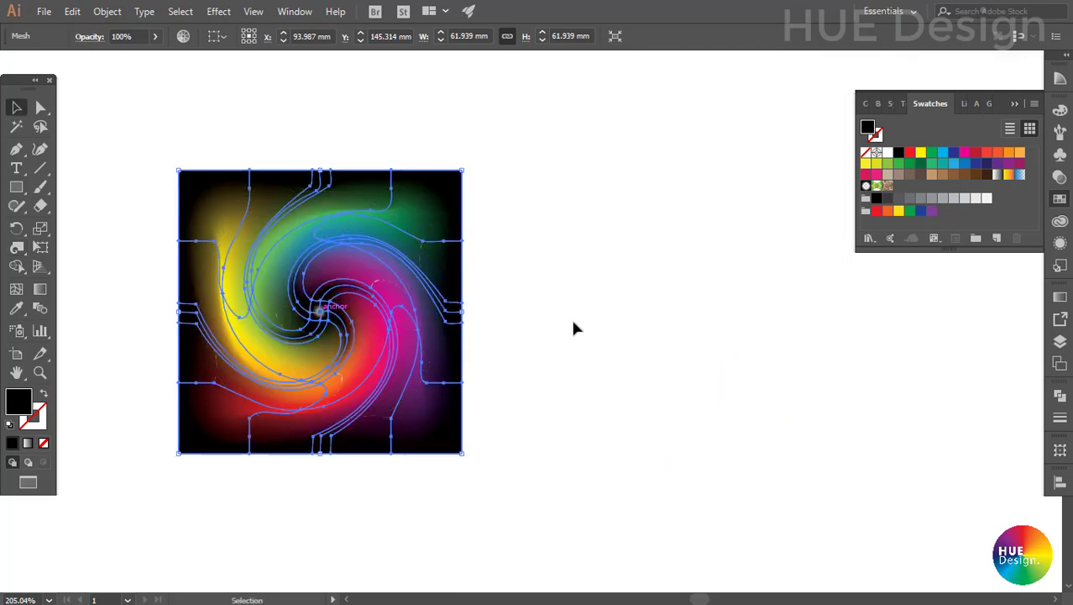
click(587, 322)
click(264, 269)
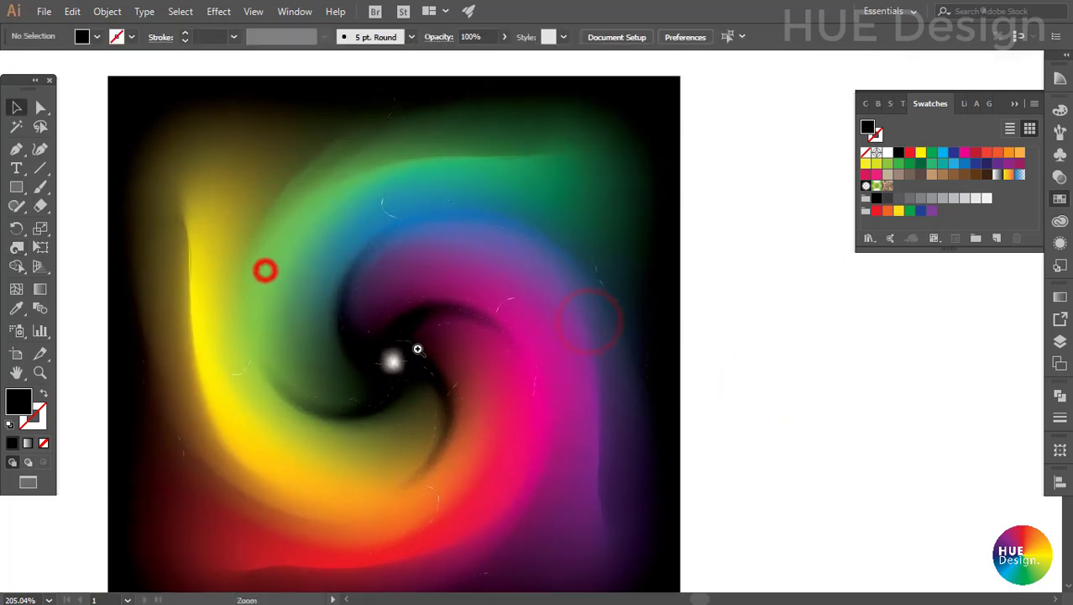
alt+click(546, 431)
alt+click(451, 342)
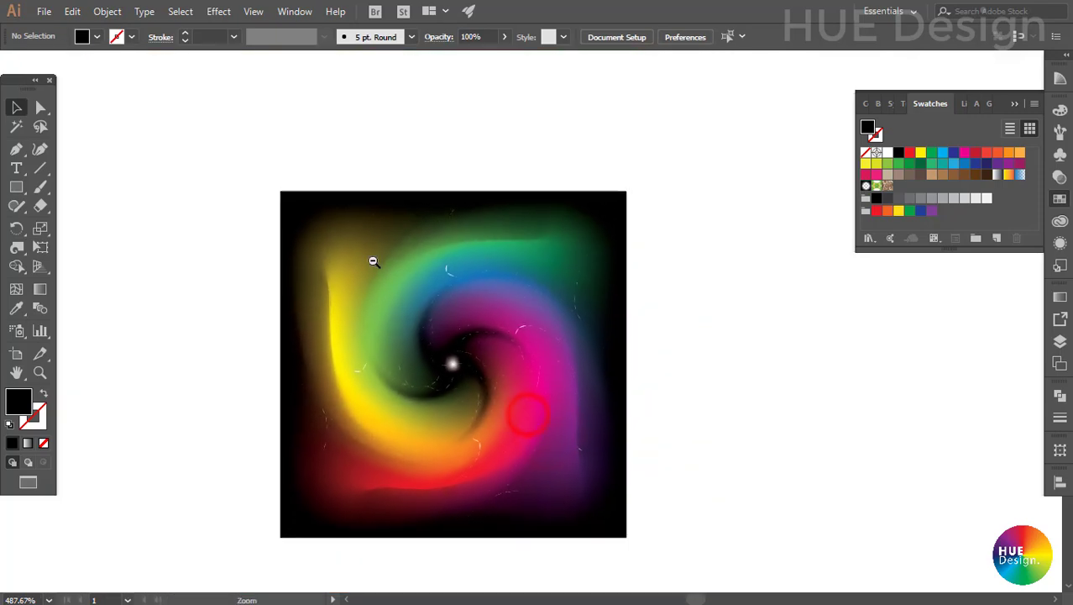
drag(513, 384, 361, 339)
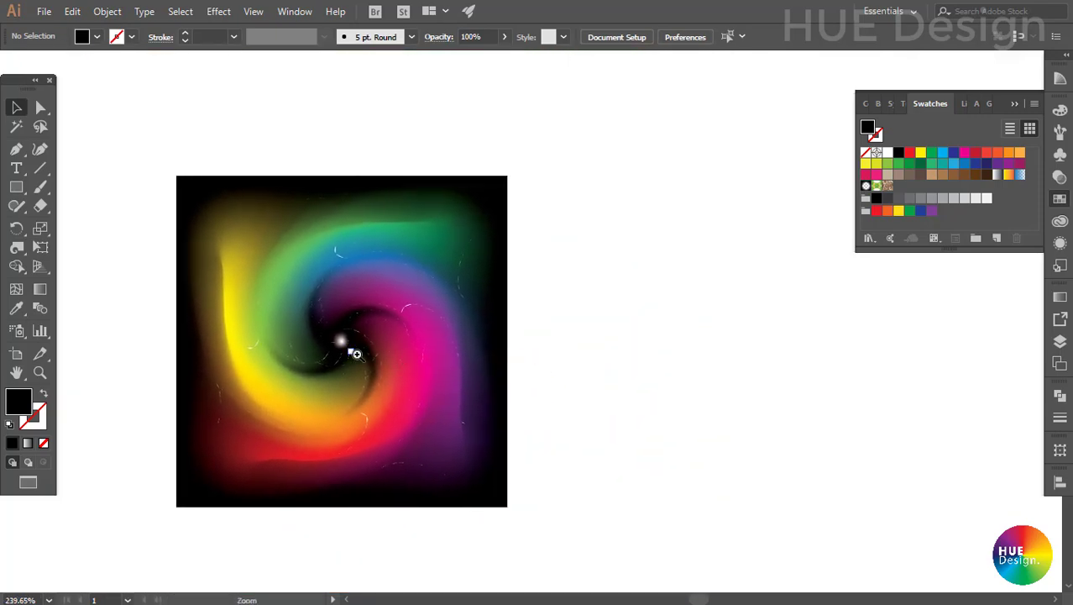
click(323, 294)
drag(378, 407, 383, 371)
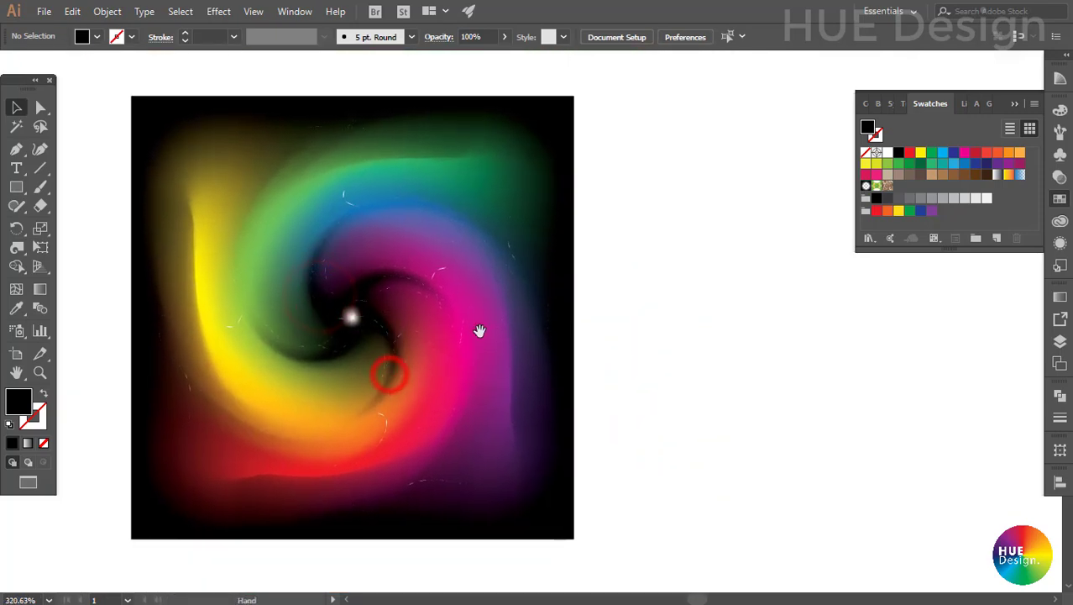
click(625, 344)
drag(651, 367, 644, 362)
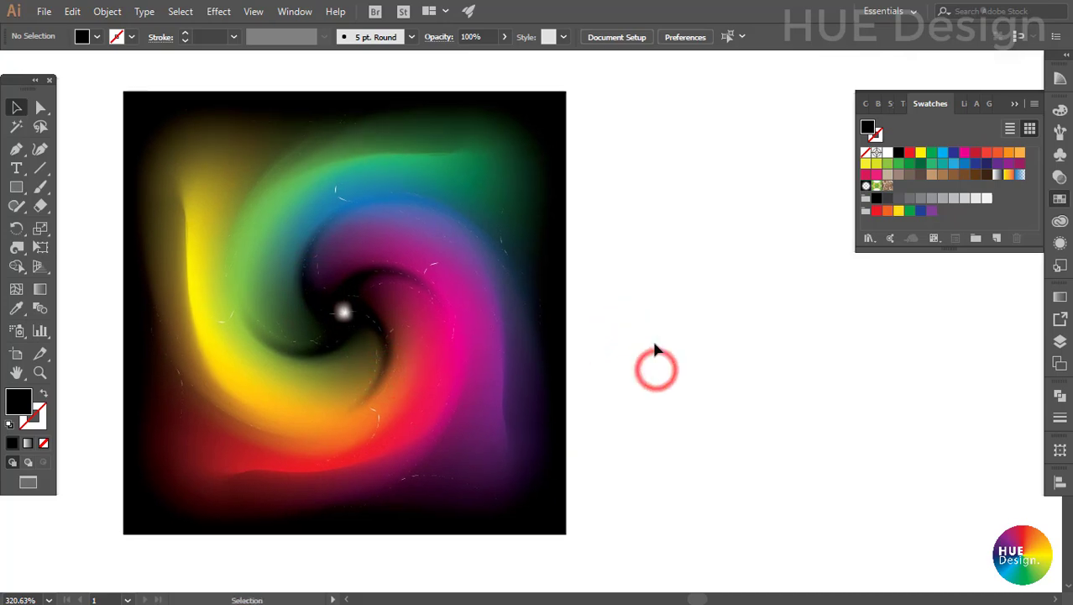
click(681, 303)
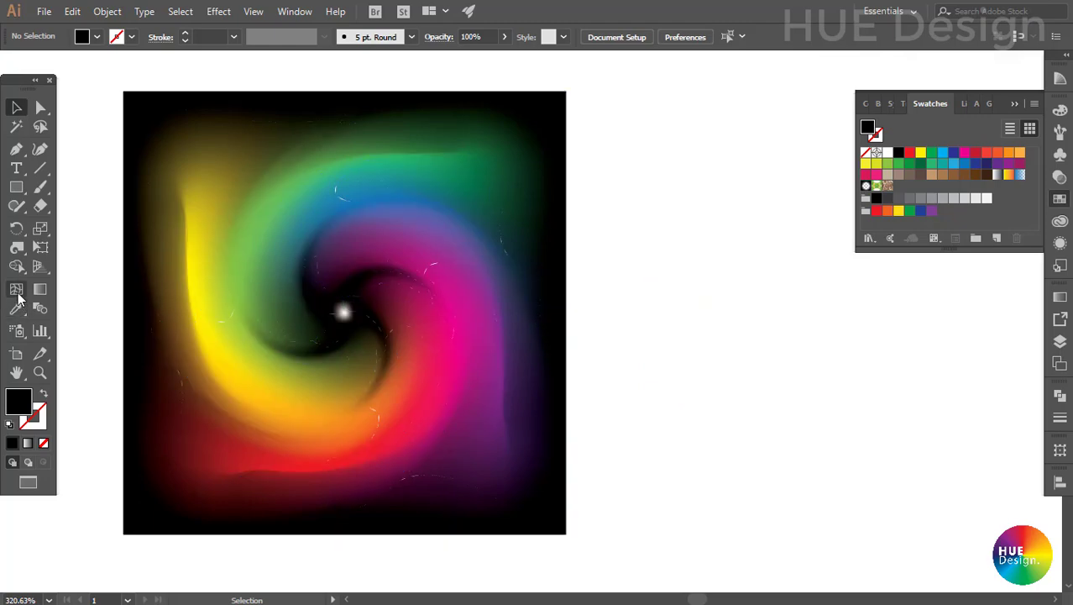
click(108, 12)
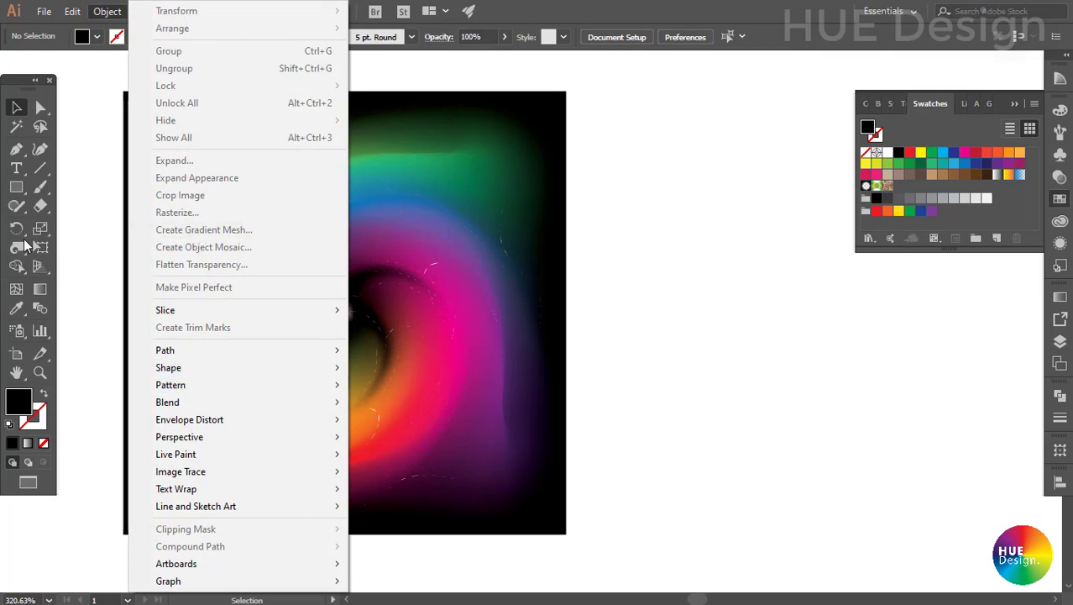
click(658, 287)
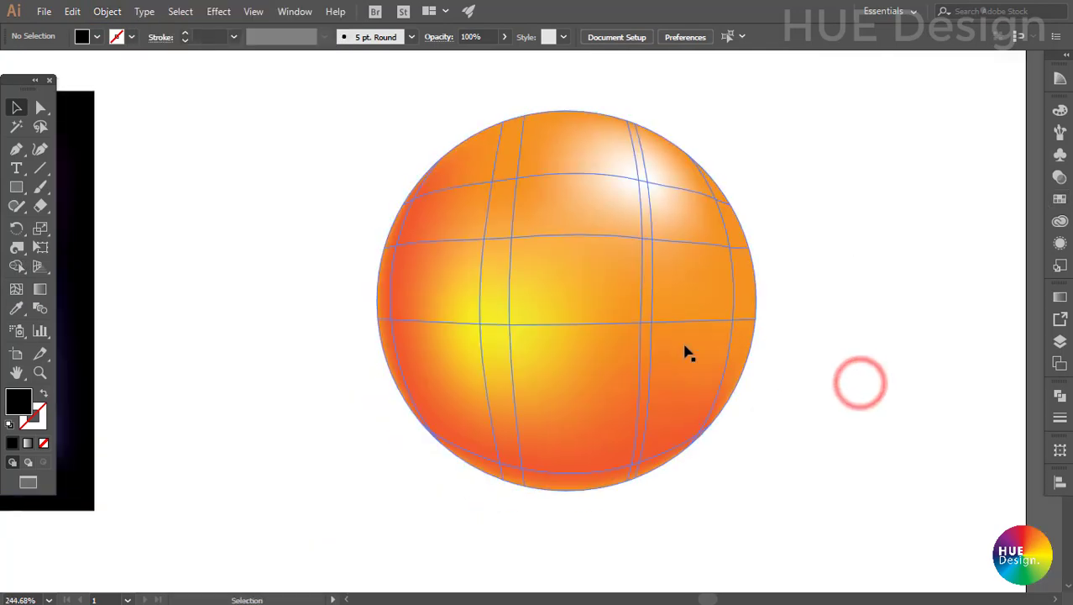
- Review the orange sphere's mesh, then zoom out and pan to blank canvas
click(686, 351)
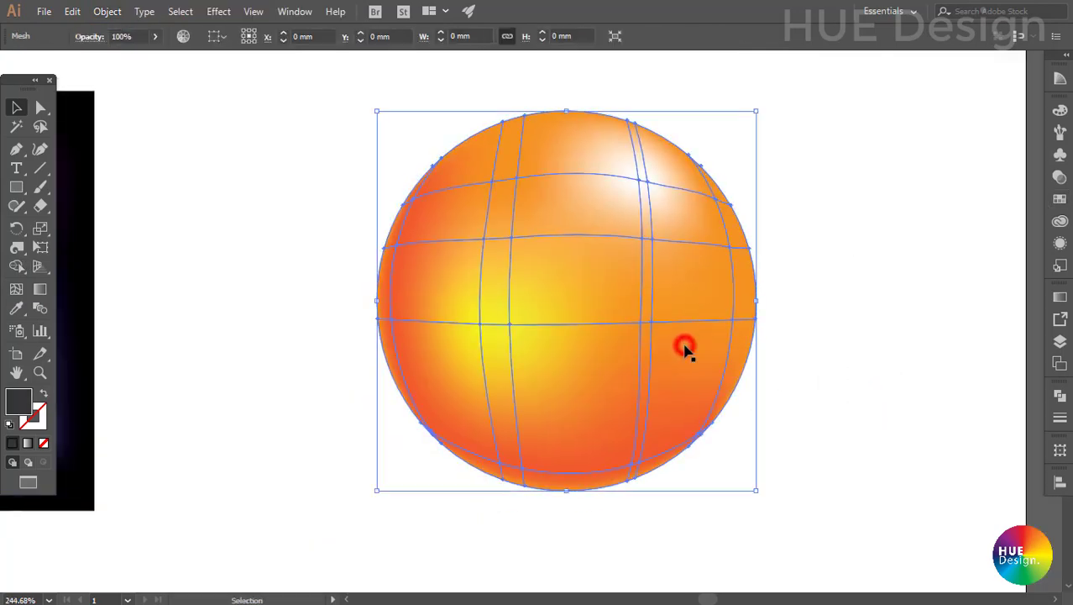
click(806, 373)
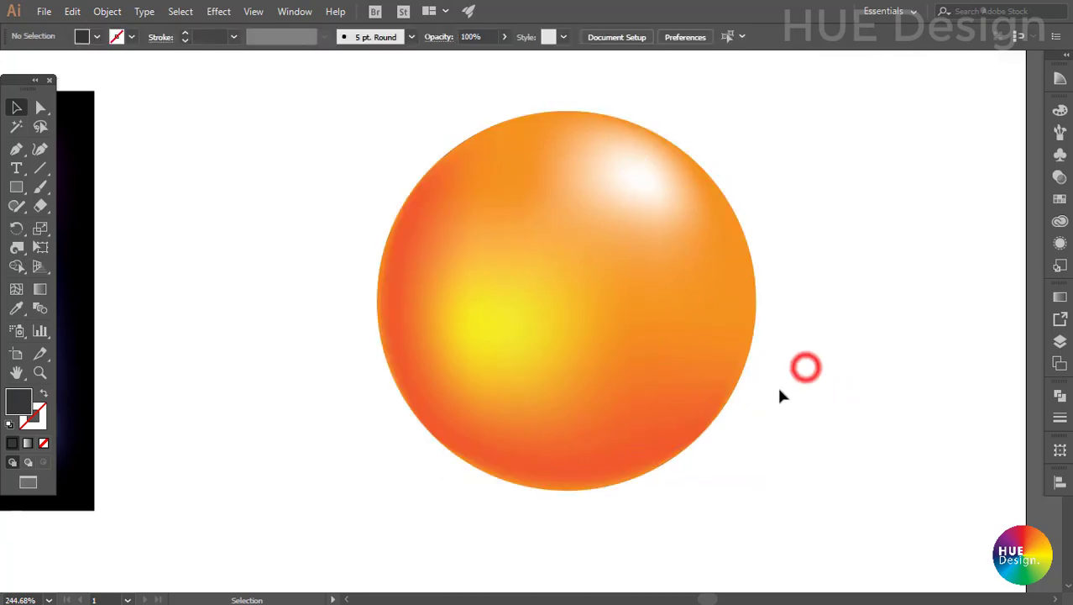
mouse_move(719, 516)
mouse_down()
mouse_move(648, 456)
mouse_move(681, 372)
mouse_up()
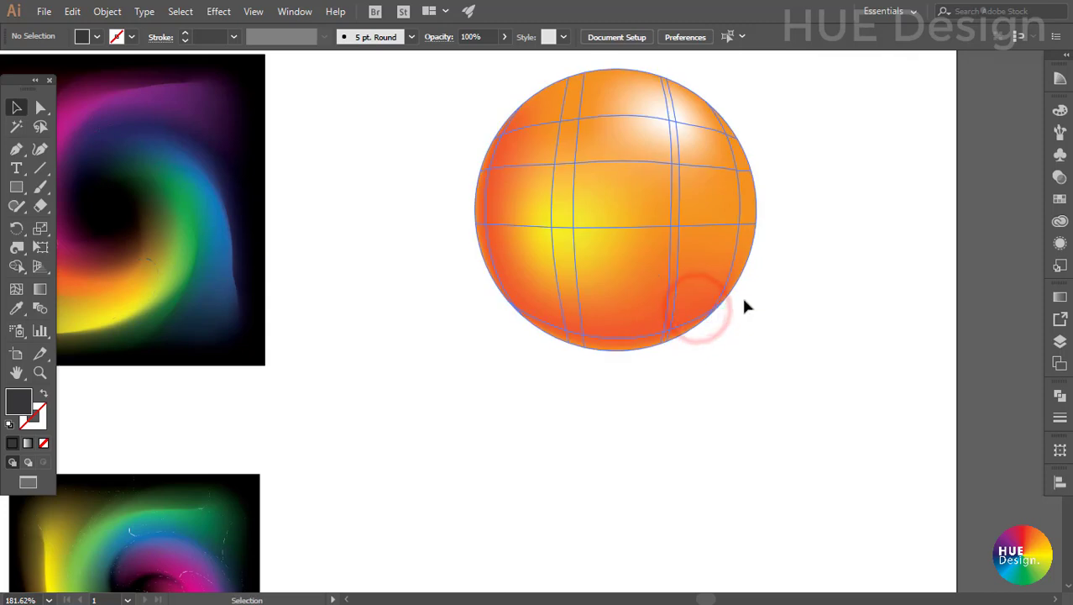
mouse_move(767, 299)
mouse_down()
mouse_move(636, 324)
mouse_move(611, 252)
mouse_move(646, 274)
mouse_up()
click(16, 186)
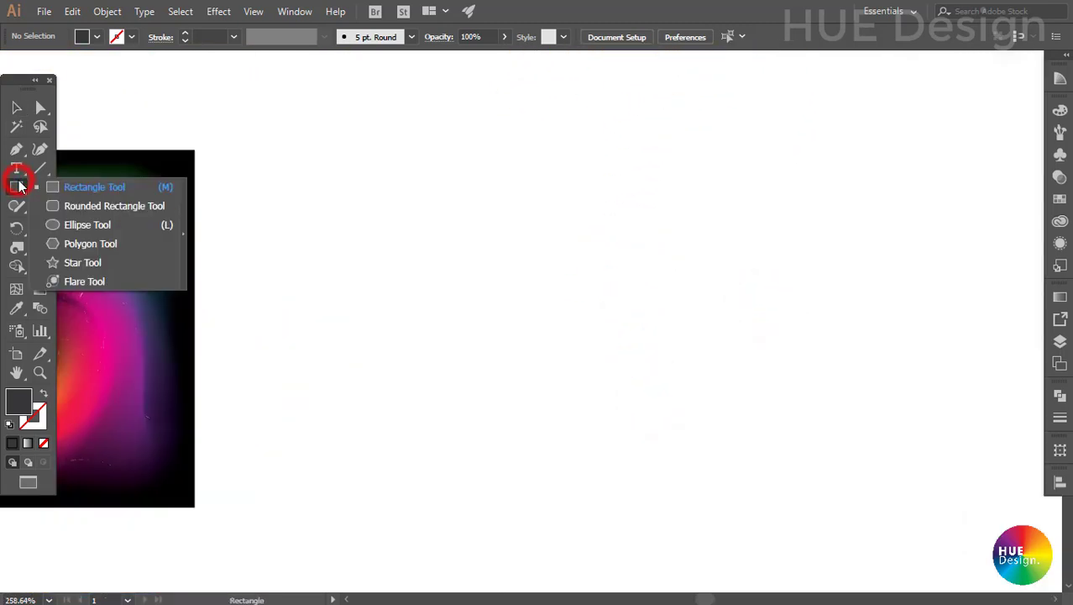
- Draw a large circle on the blank canvas with the Ellipse Tool
click(87, 224)
drag(635, 343, 756, 239)
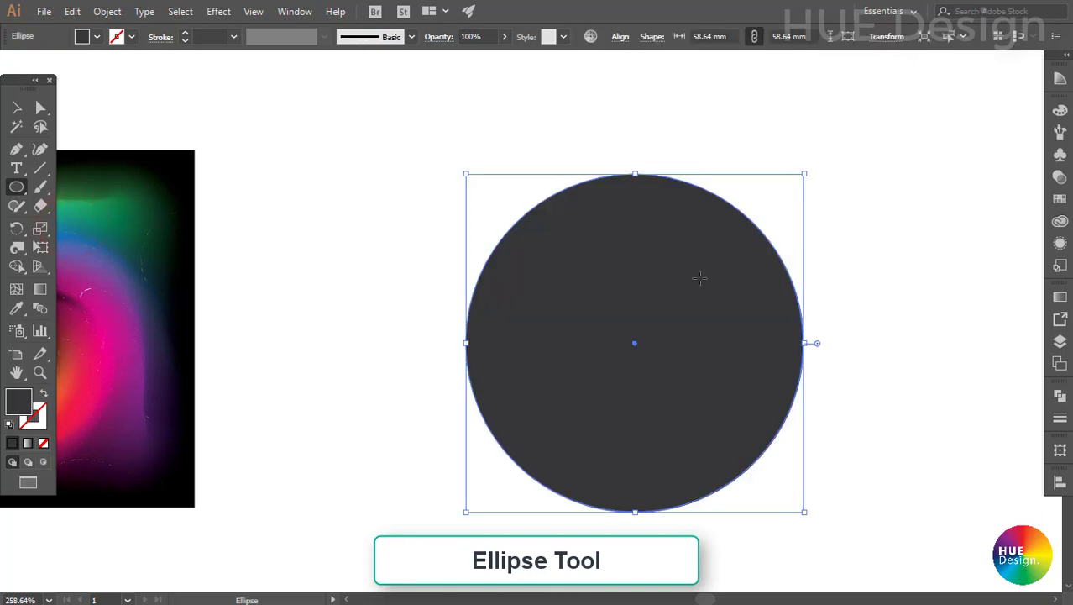
key(v)
- Fill the circle with an orange swatch and keep it selected
click(1060, 198)
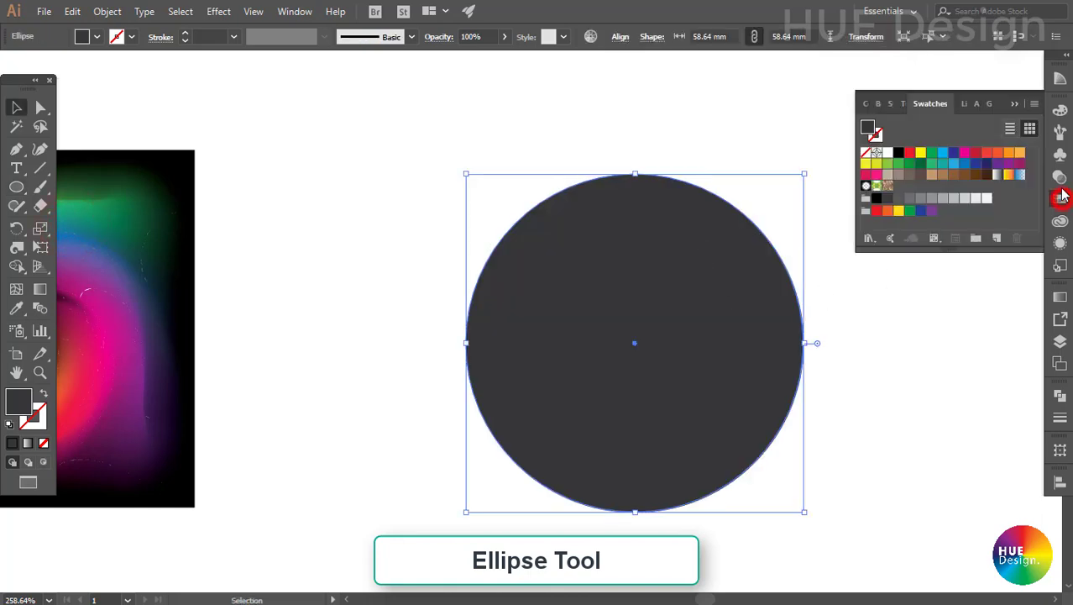
click(1009, 153)
click(1016, 105)
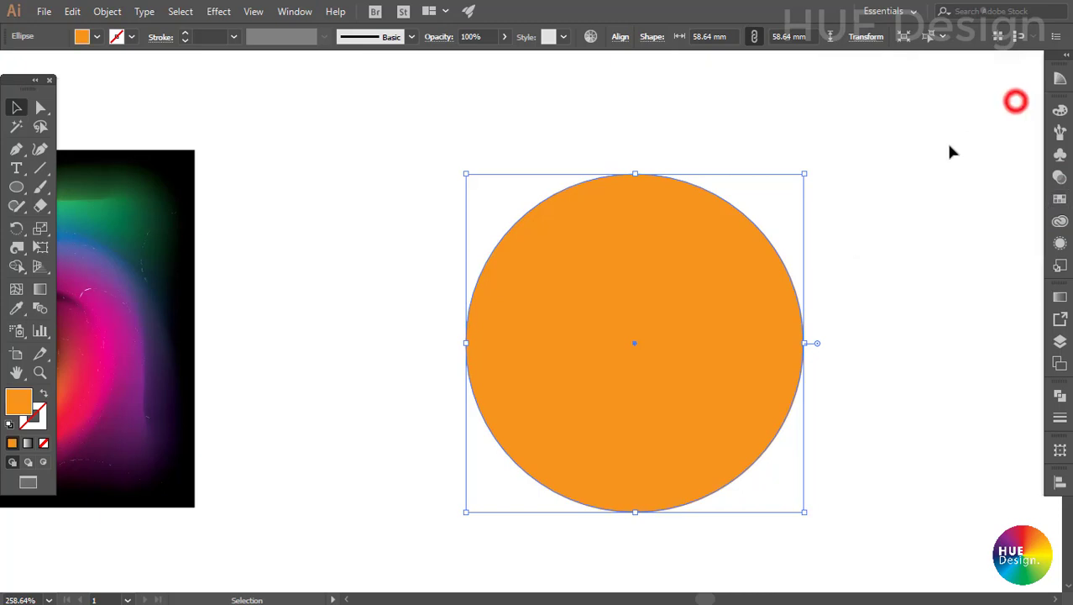
click(290, 280)
click(589, 285)
click(16, 289)
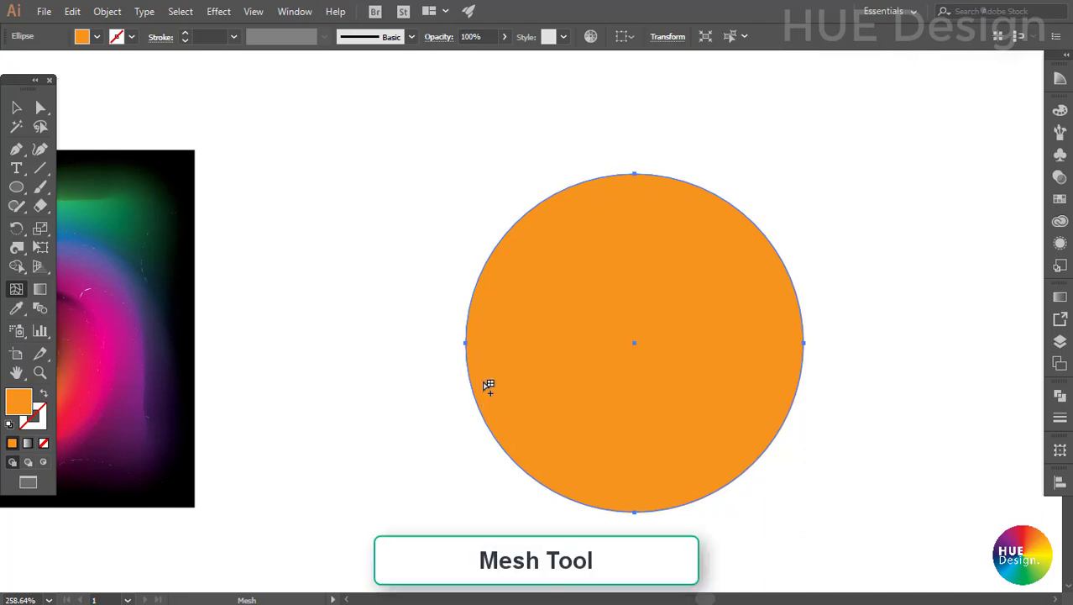
- Add six mesh points across the circle, from left edge to lower, upper-right and right areas
click(482, 380)
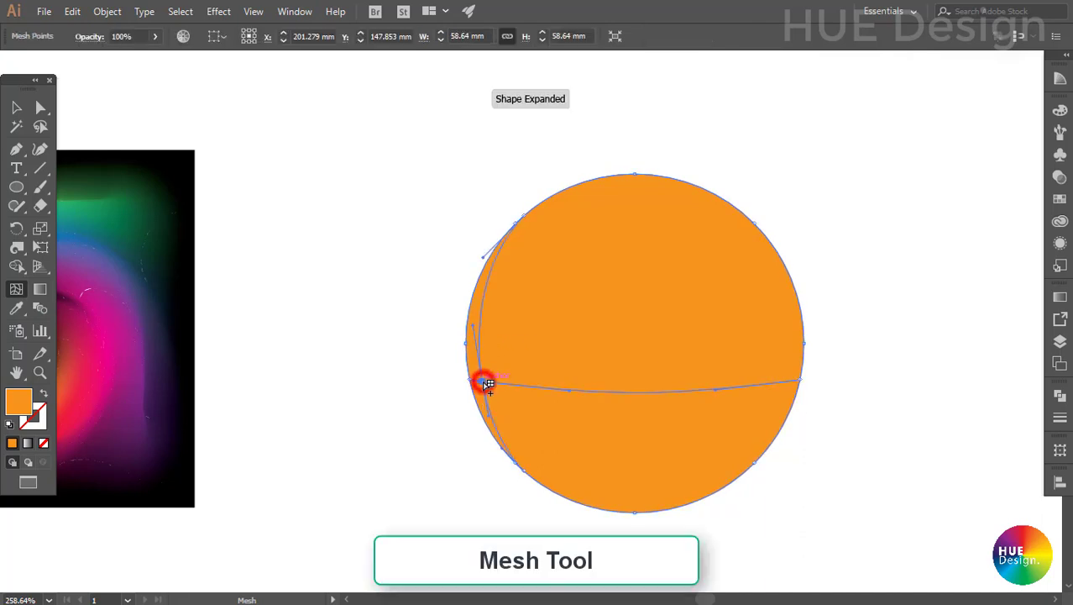
click(527, 385)
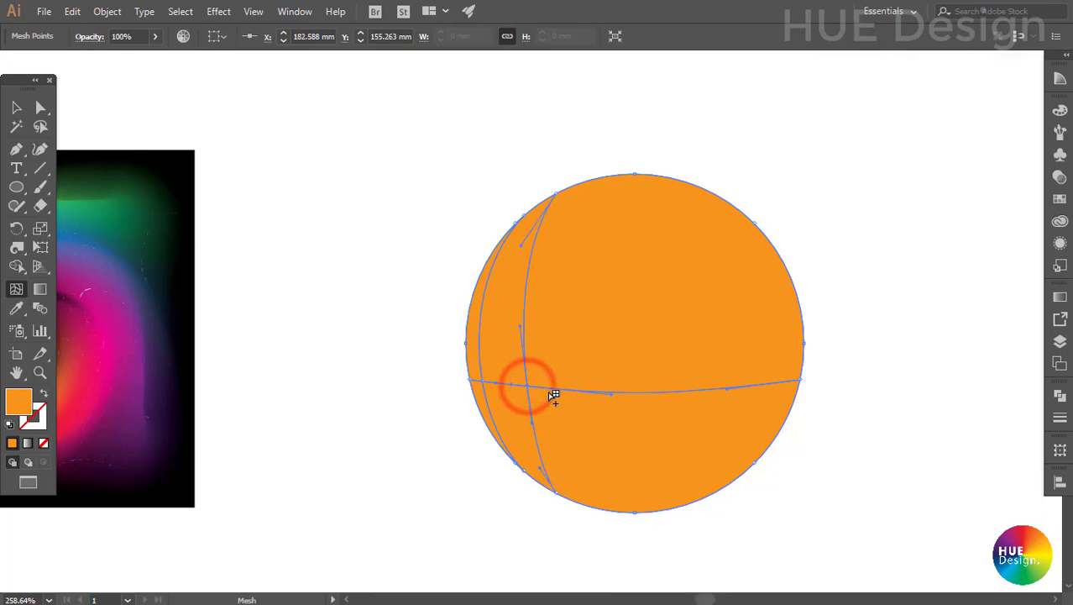
click(558, 390)
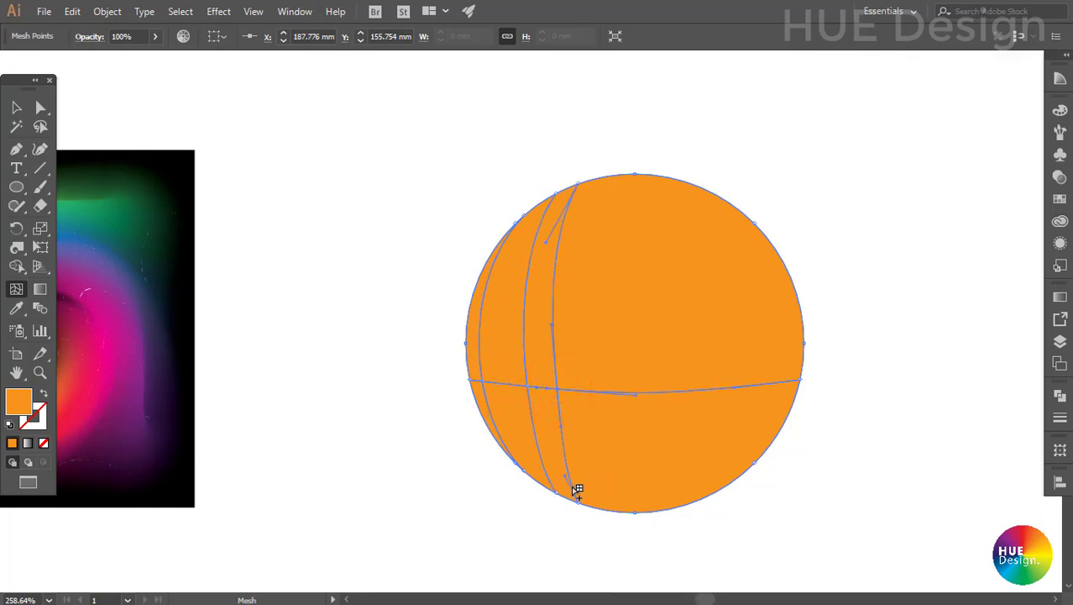
click(574, 487)
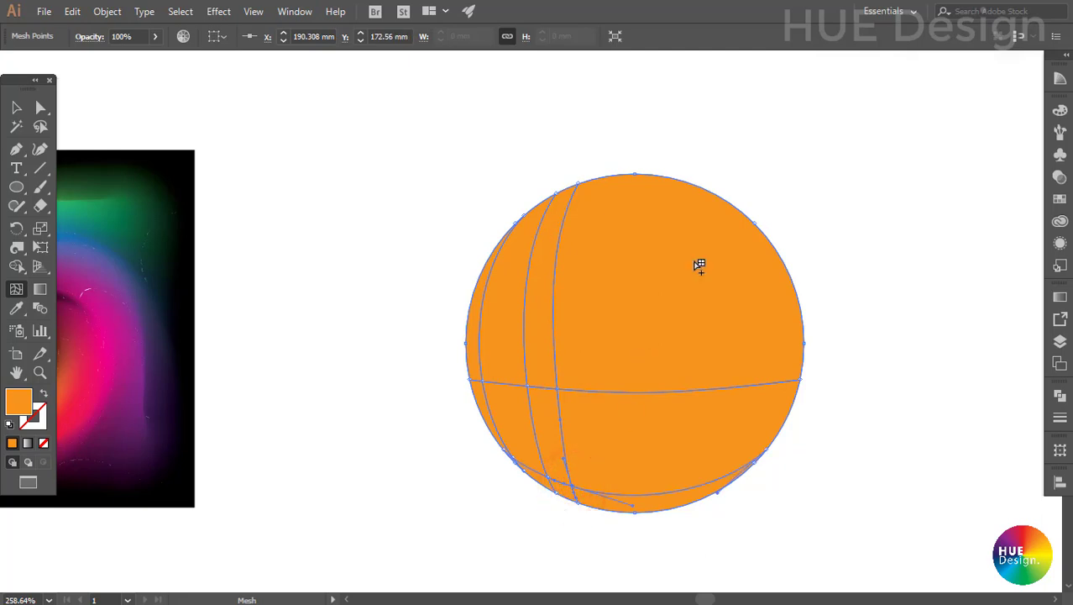
click(710, 244)
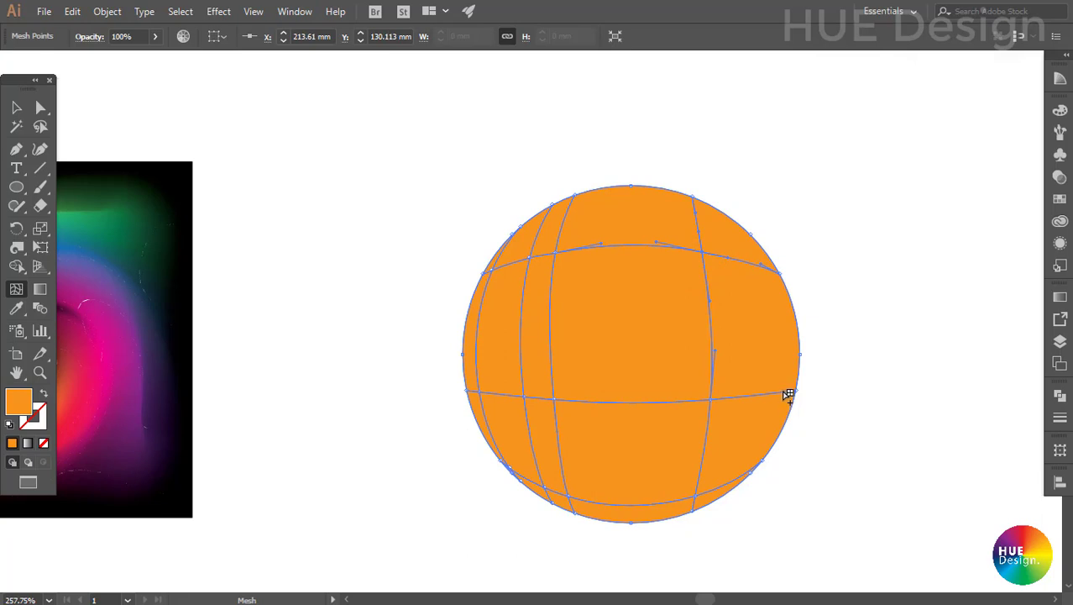
click(788, 395)
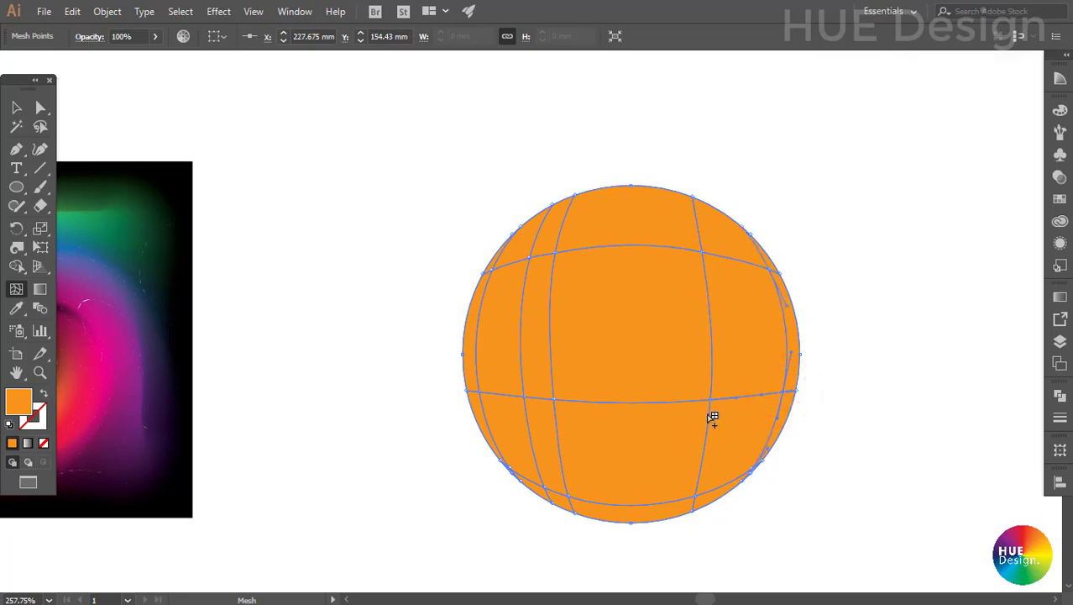
- Tint the sphere's left-edge mesh points red-orange
key(a)
drag(492, 269, 491, 264)
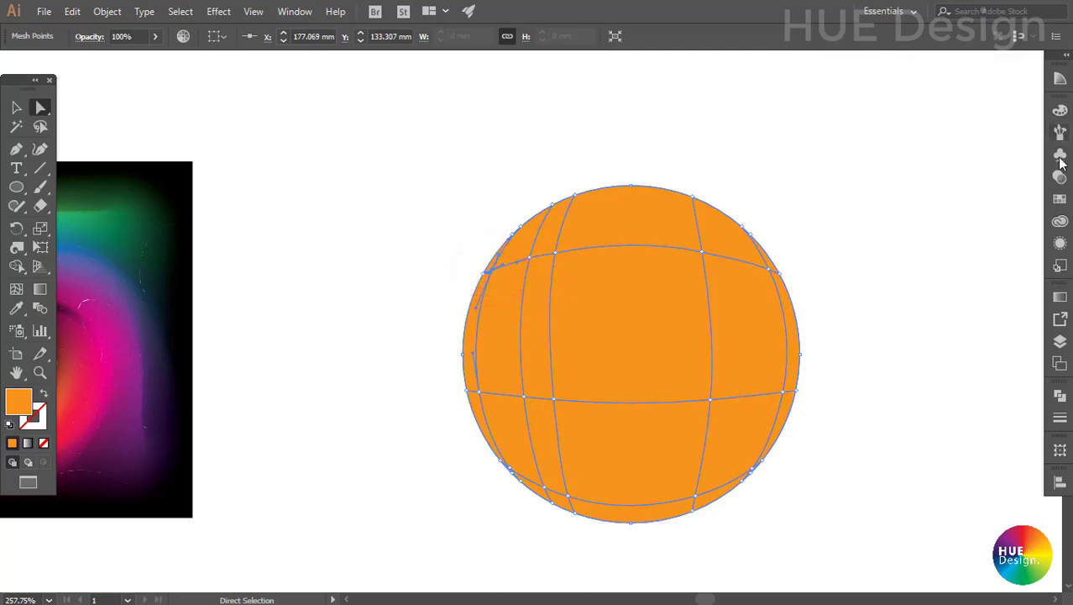
click(1059, 199)
click(998, 152)
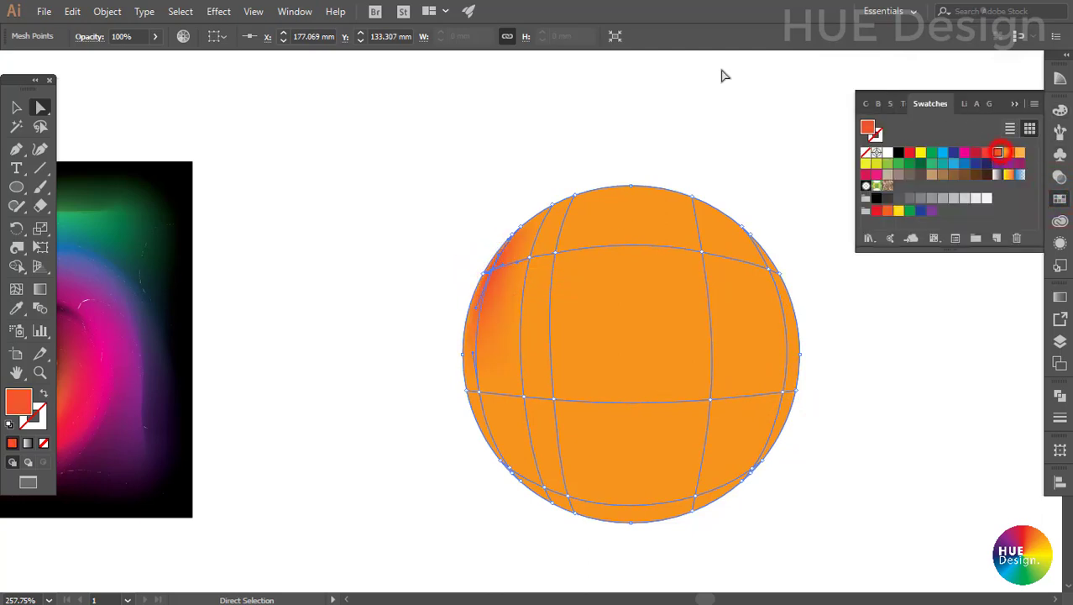
click(468, 391)
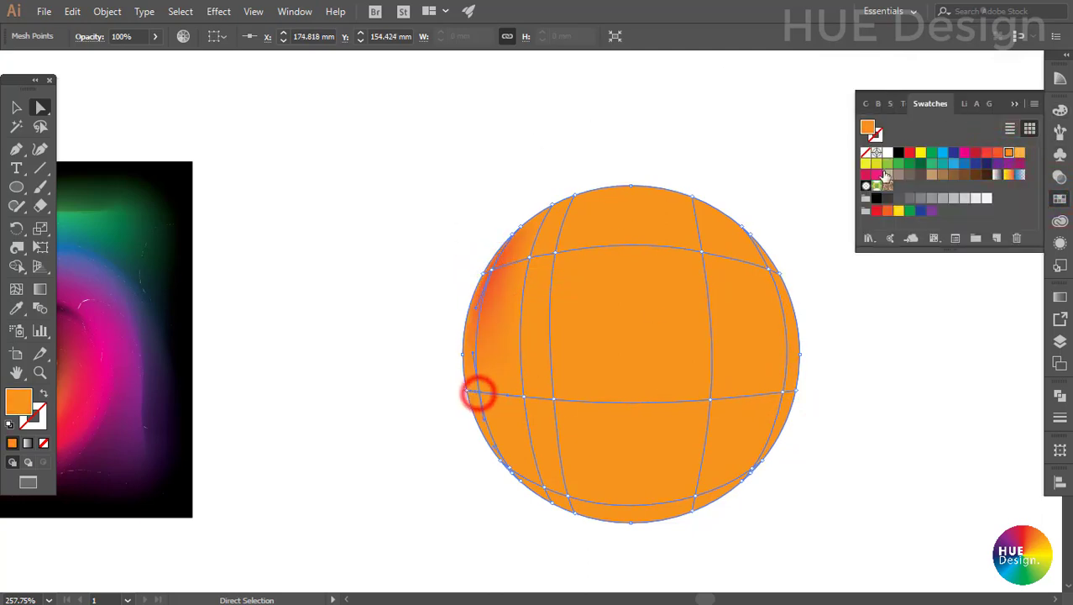
click(998, 153)
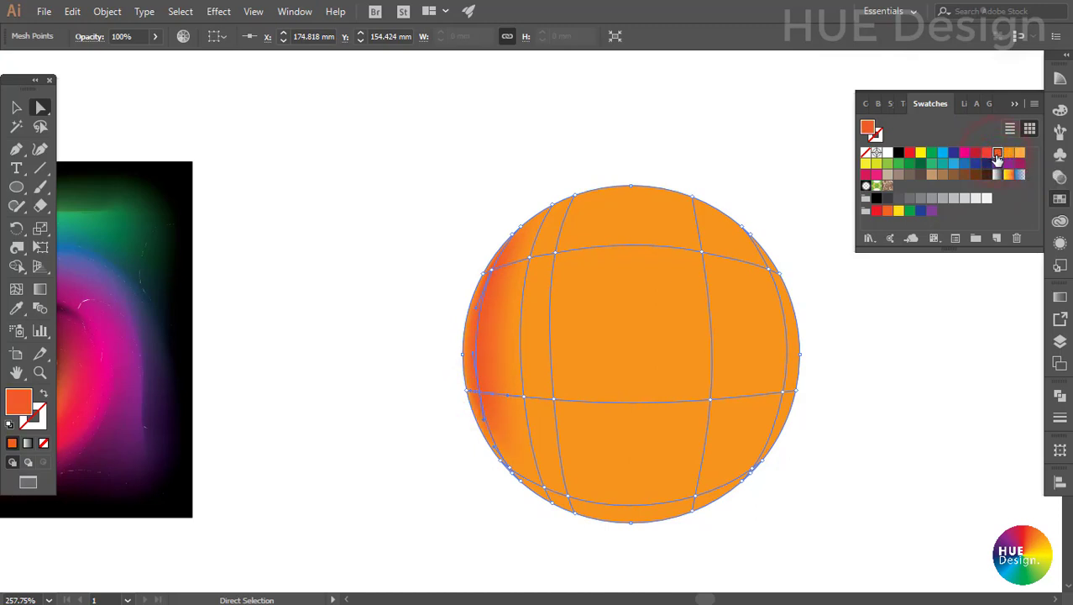
- Tint the lower-left, bottom and lower-right mesh points red and red-orange
click(504, 463)
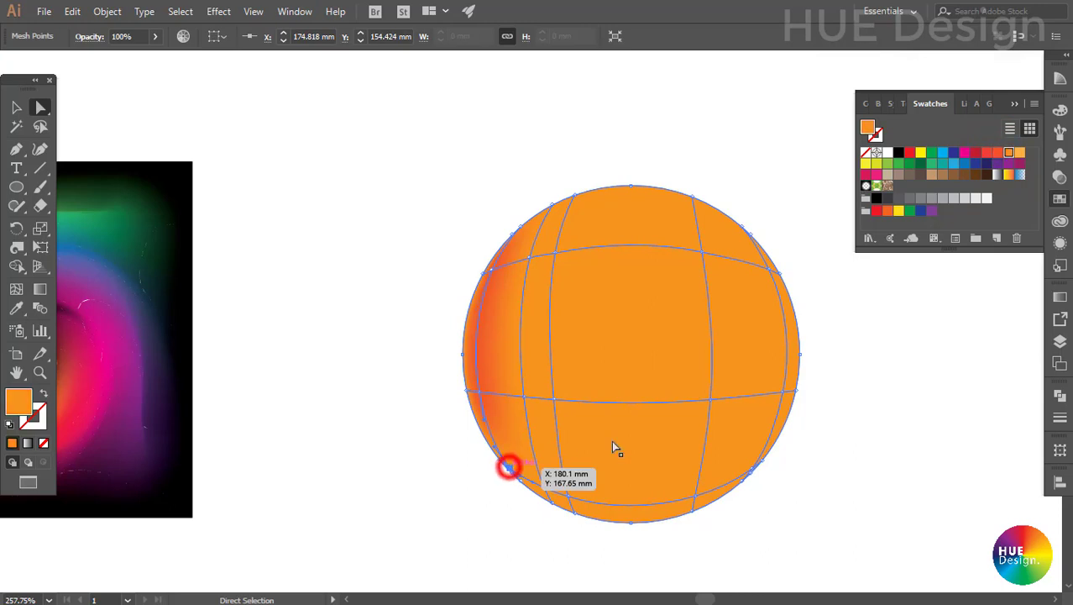
click(988, 157)
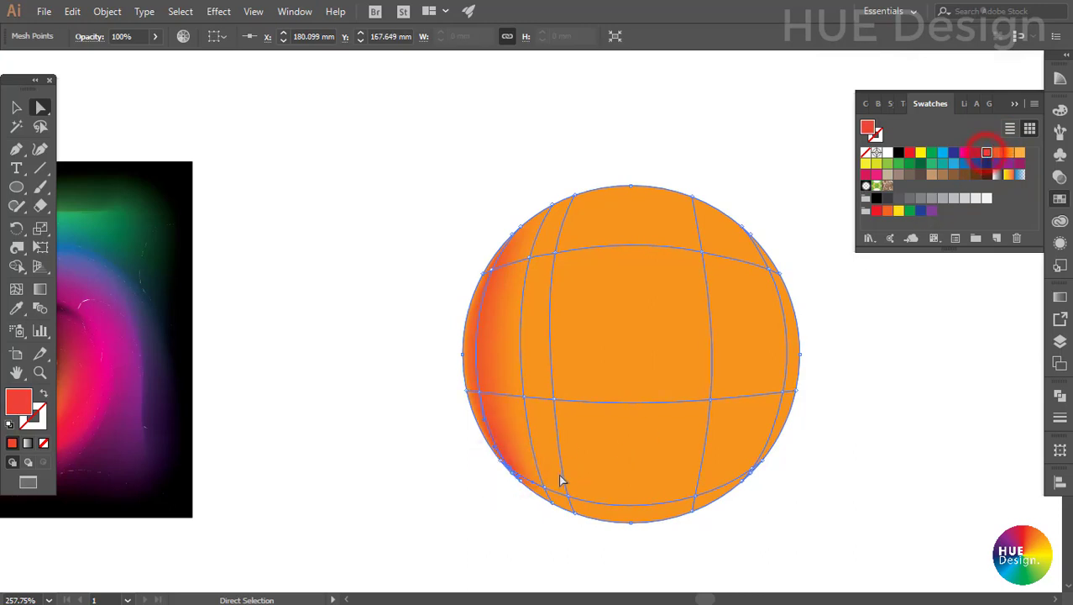
click(545, 487)
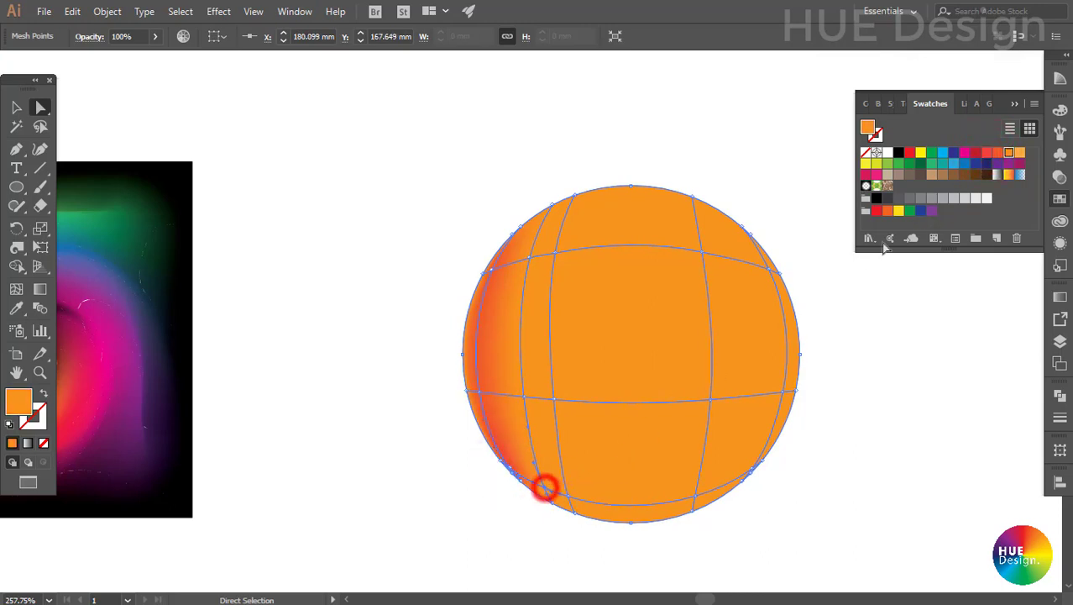
click(987, 152)
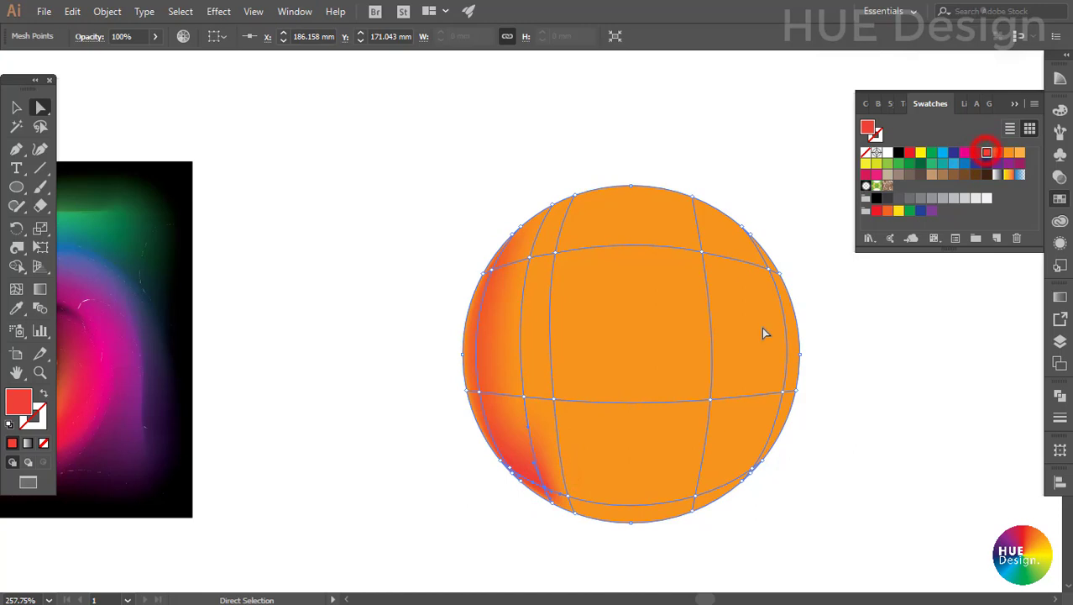
click(568, 498)
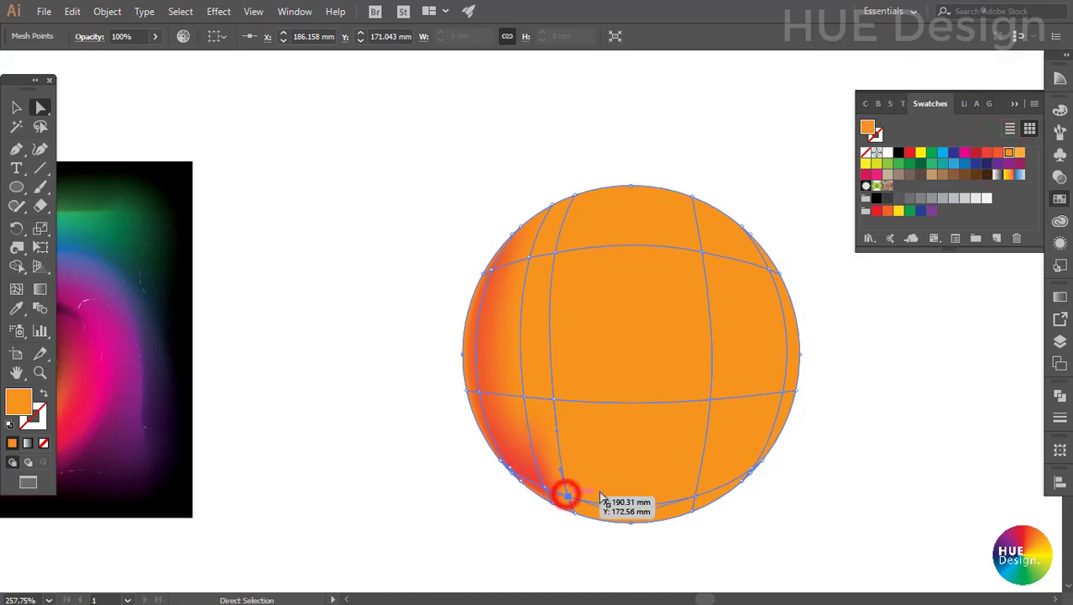
click(998, 153)
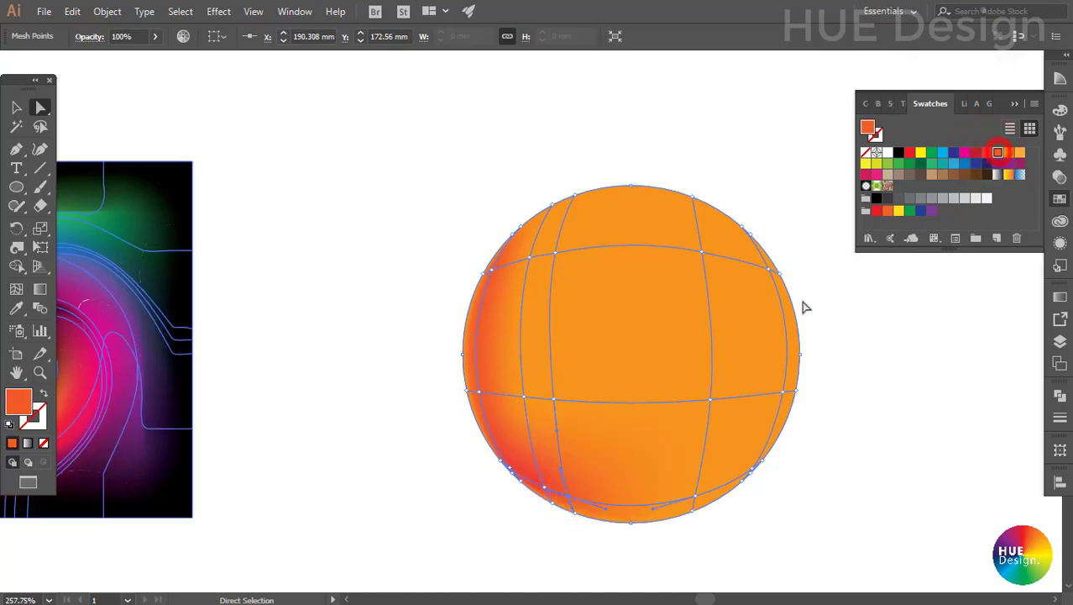
click(696, 501)
click(999, 153)
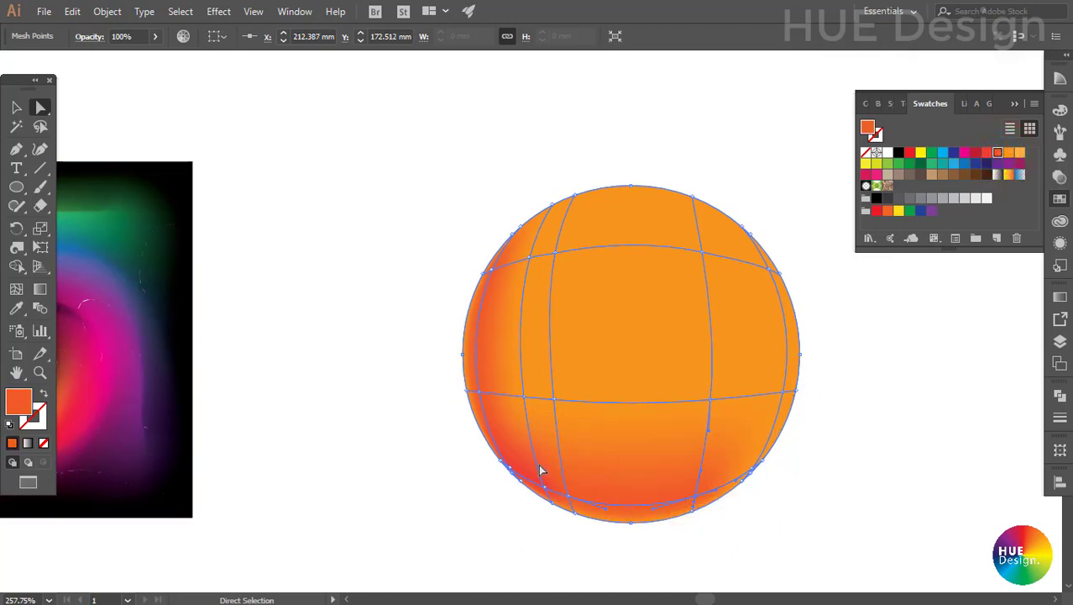
click(785, 391)
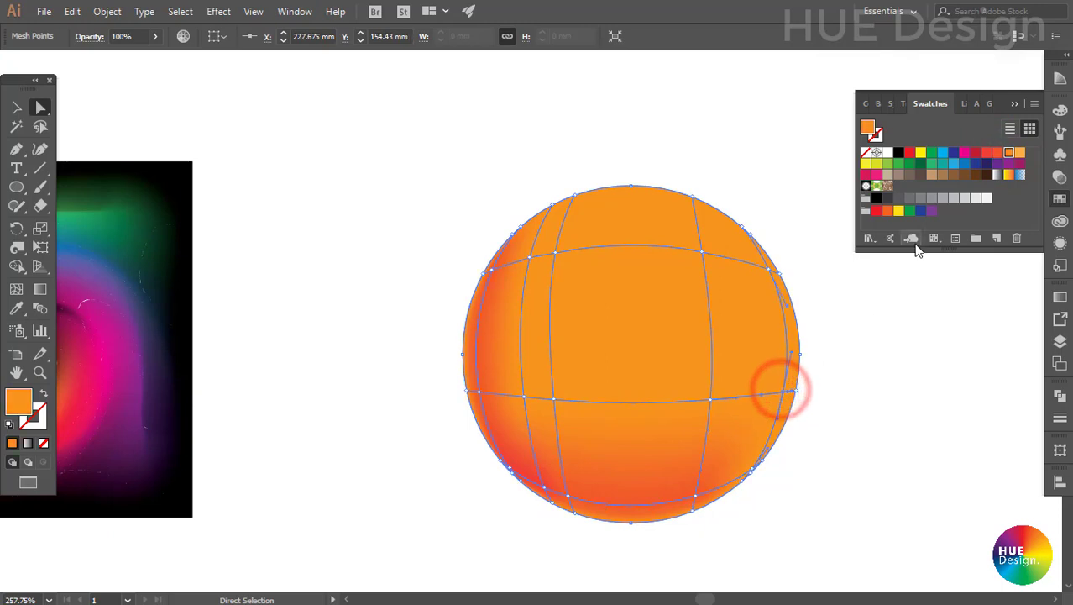
- Make the left-middle mesh point yellow for a glow
click(521, 394)
click(921, 153)
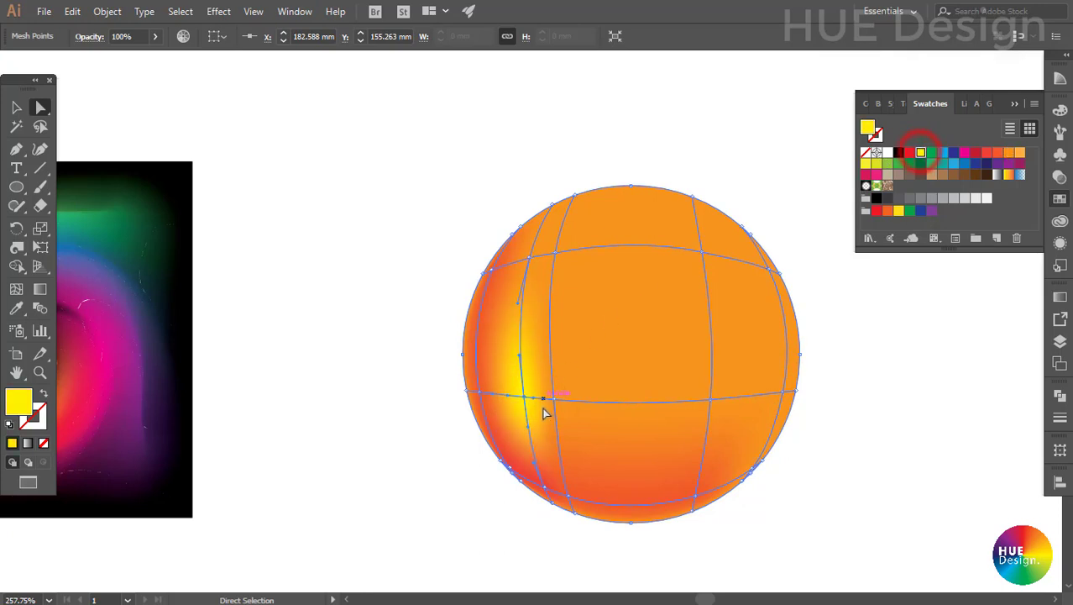
drag(543, 409, 556, 399)
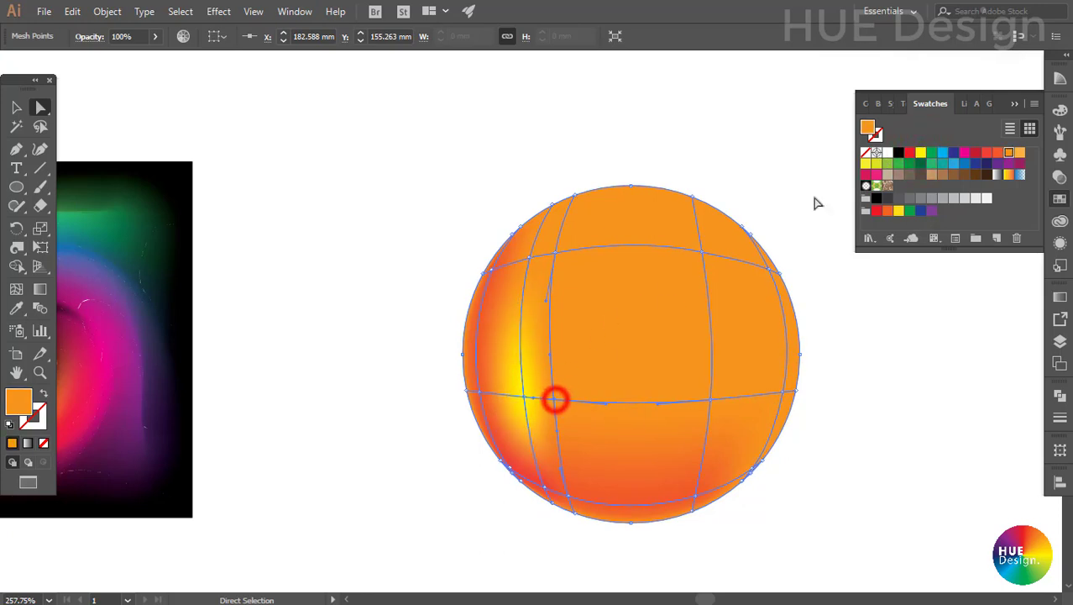
click(920, 154)
- Set the upper-right mesh point to White as a highlight and deselect
click(704, 253)
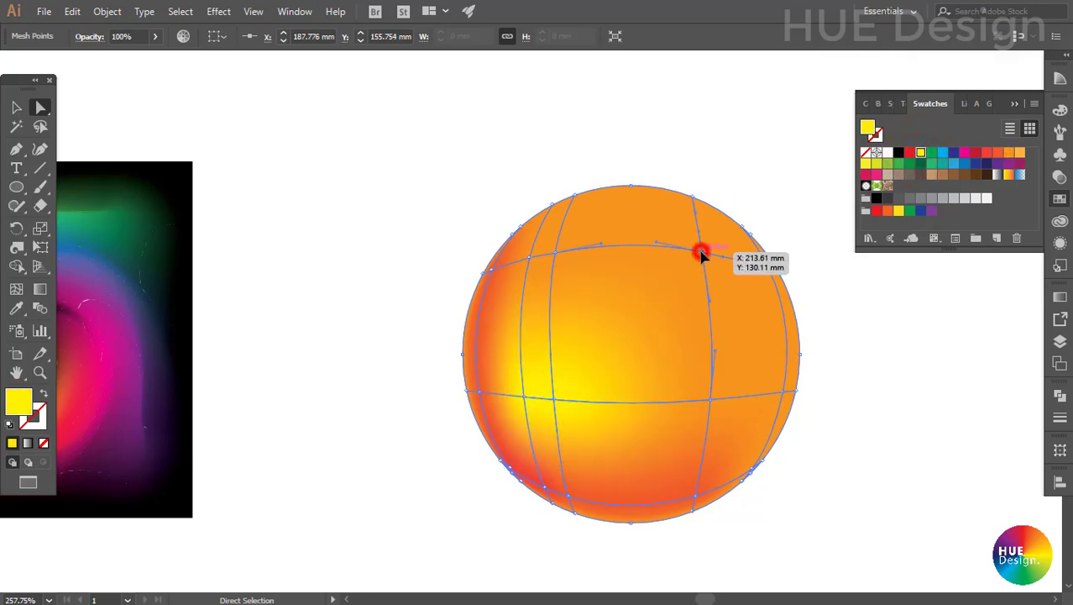
click(887, 154)
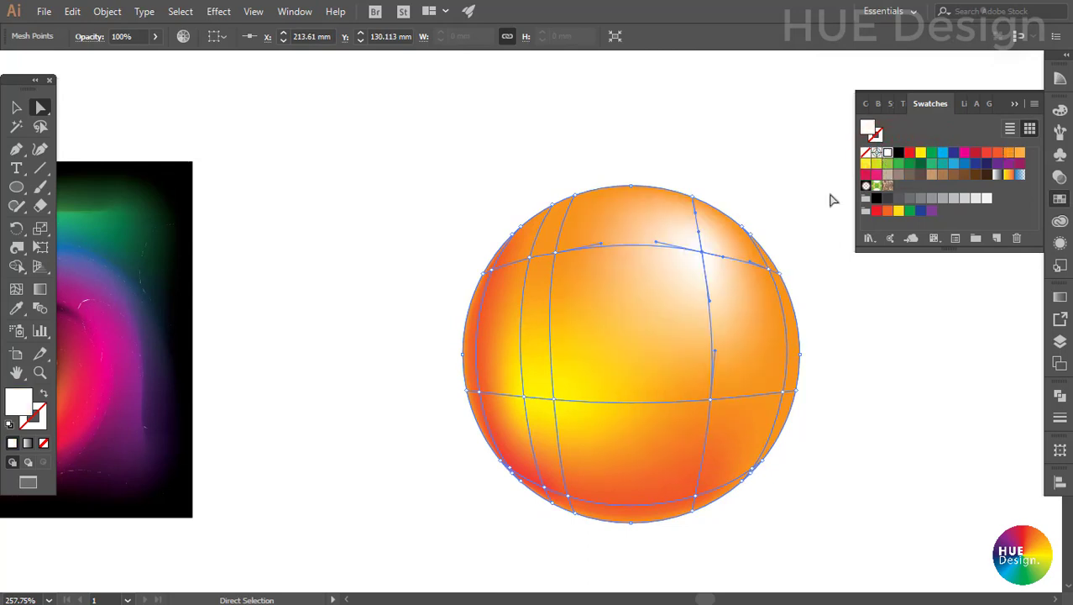
click(856, 398)
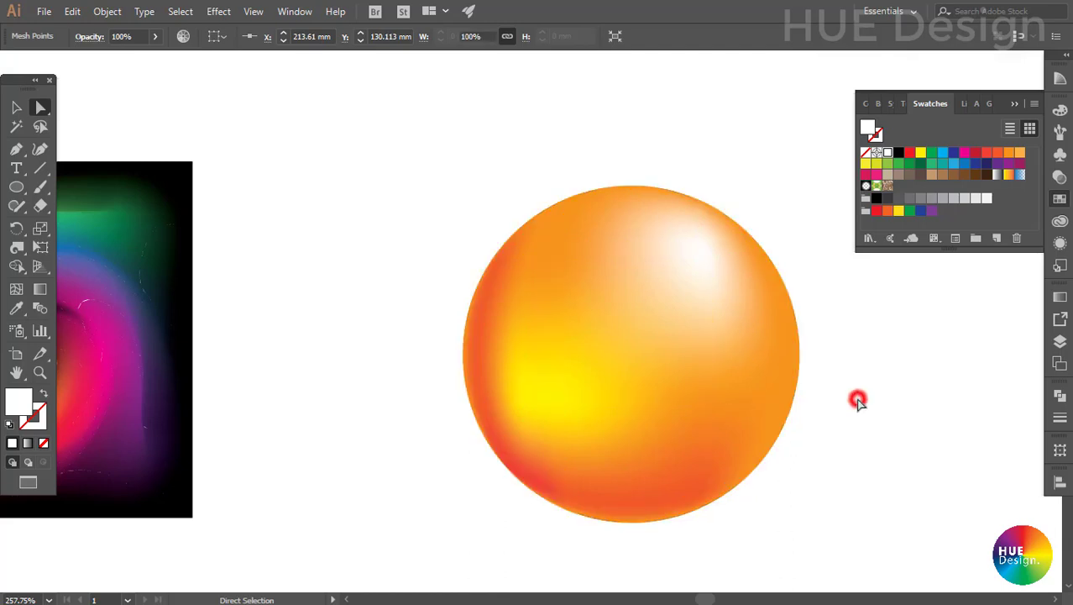
- Make the sphere's bottom-edge mesh point a deeper red
click(736, 433)
click(876, 430)
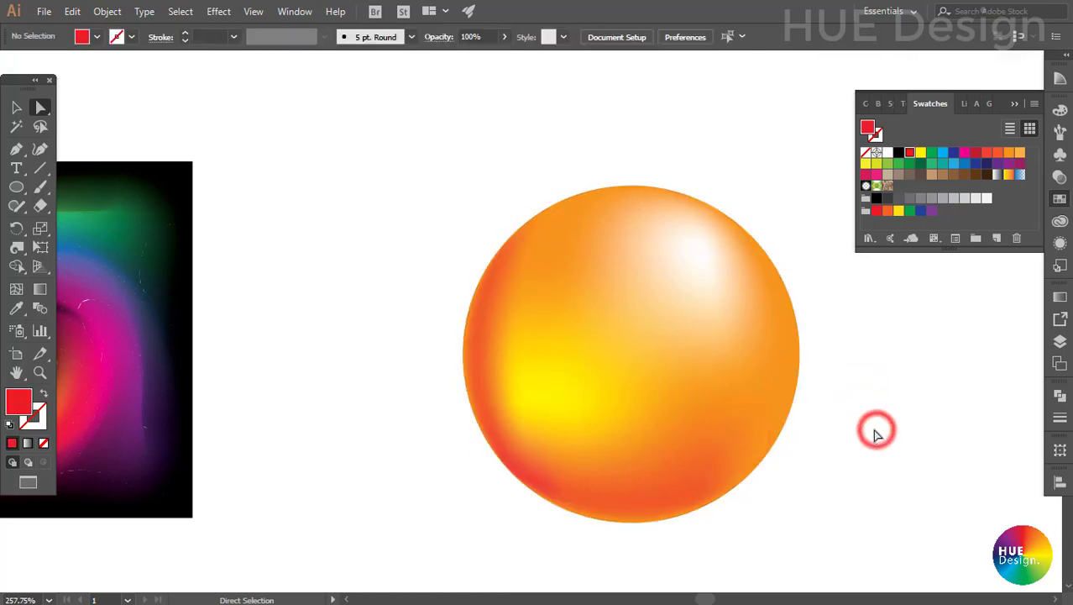
click(646, 452)
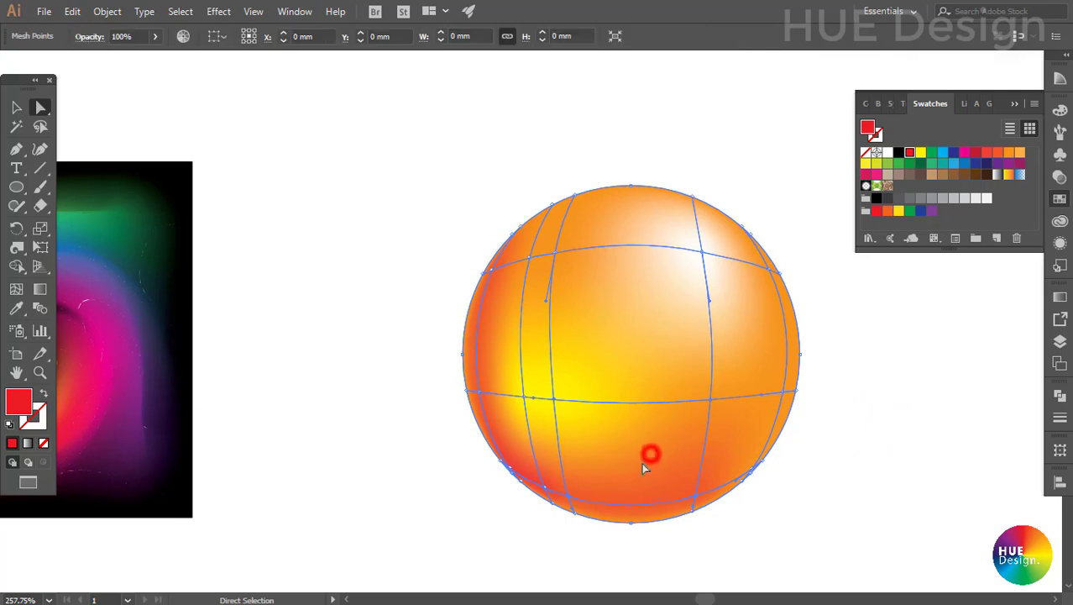
click(568, 497)
click(986, 152)
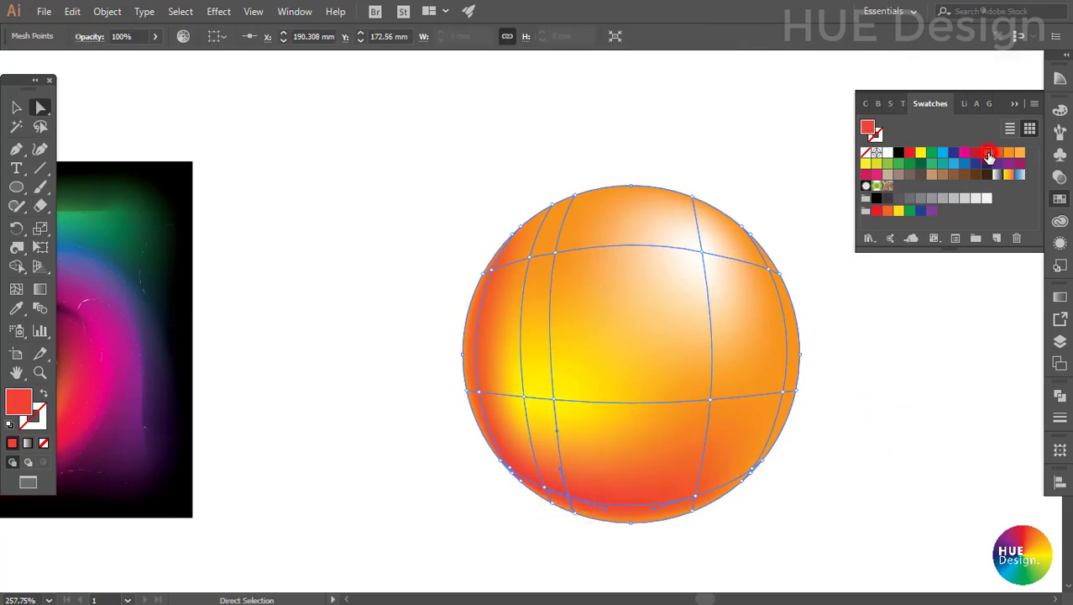
click(896, 376)
- Darken the lower-left edge mesh point by raising K to 7 in the Color panel
click(655, 464)
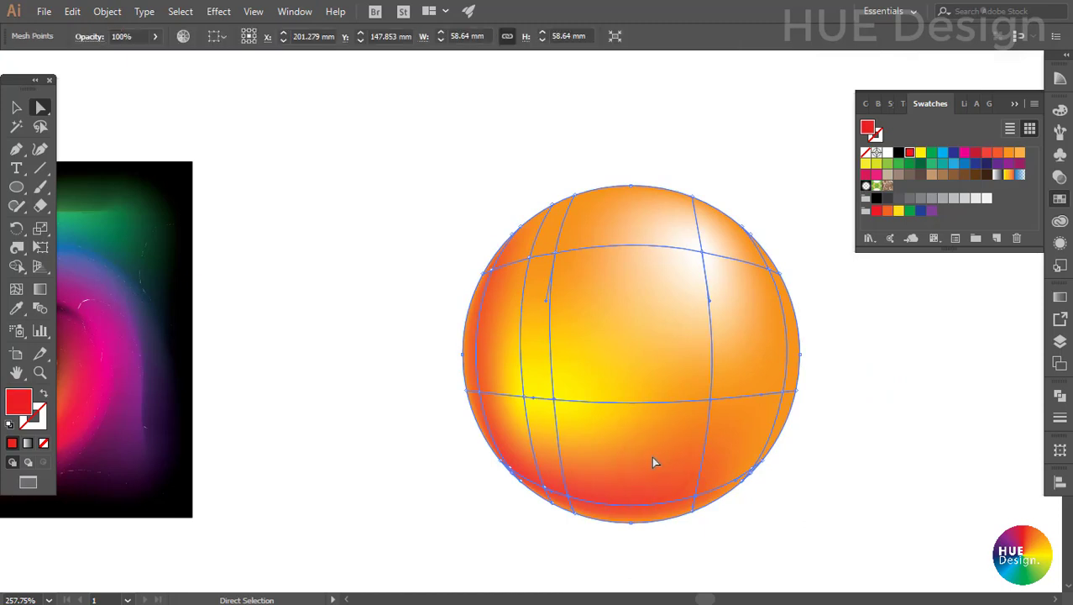
click(695, 498)
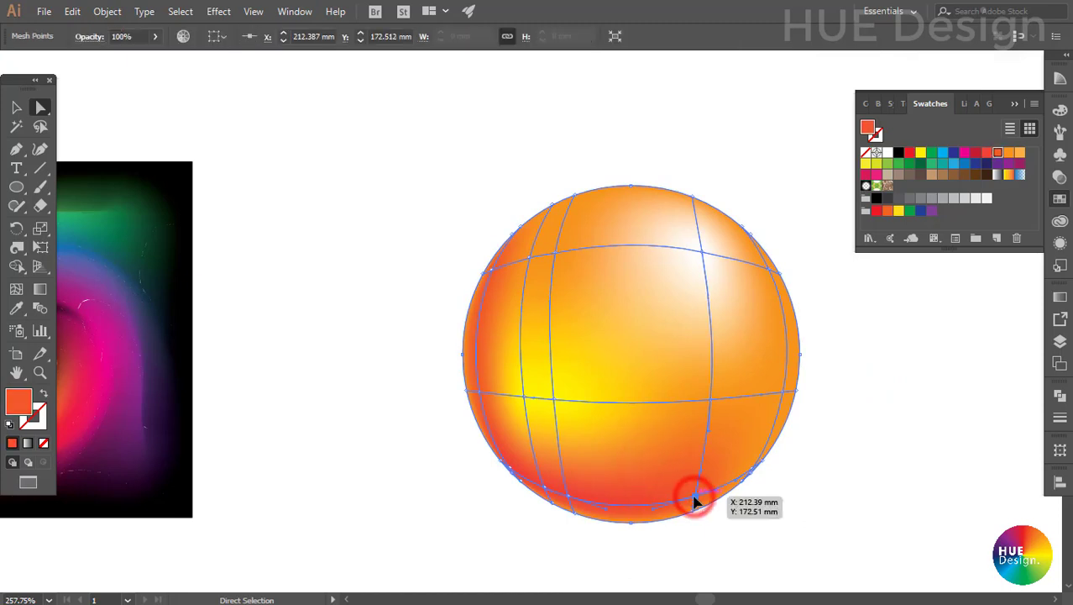
click(544, 487)
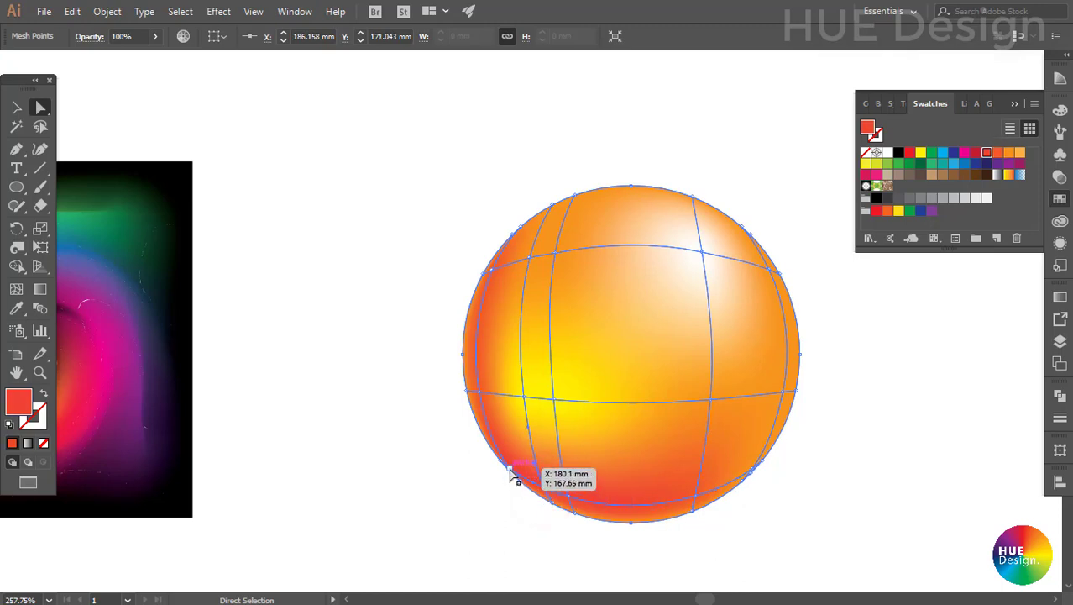
click(510, 471)
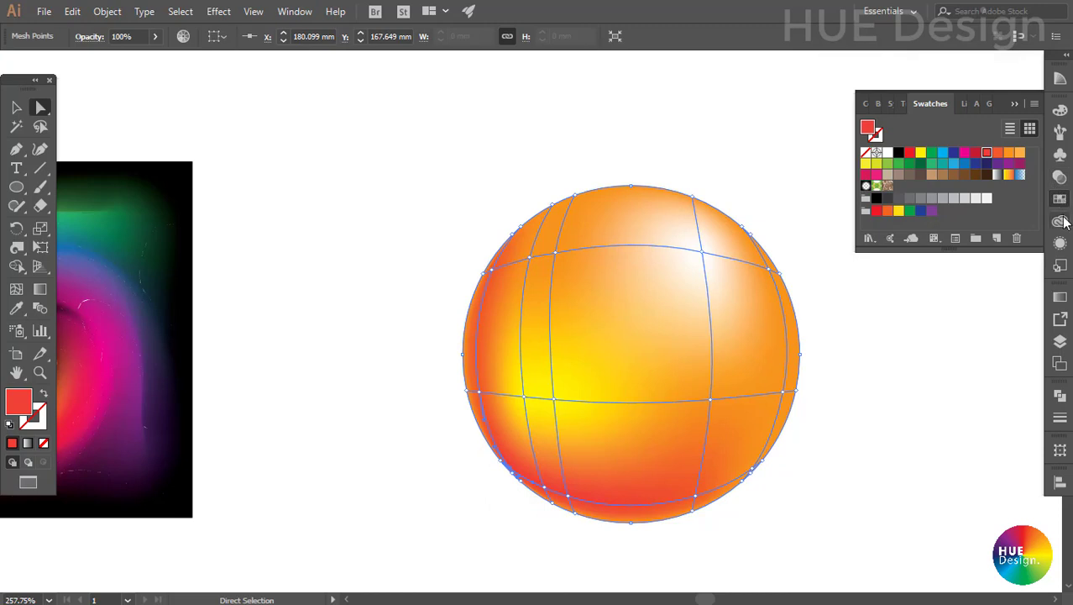
click(865, 104)
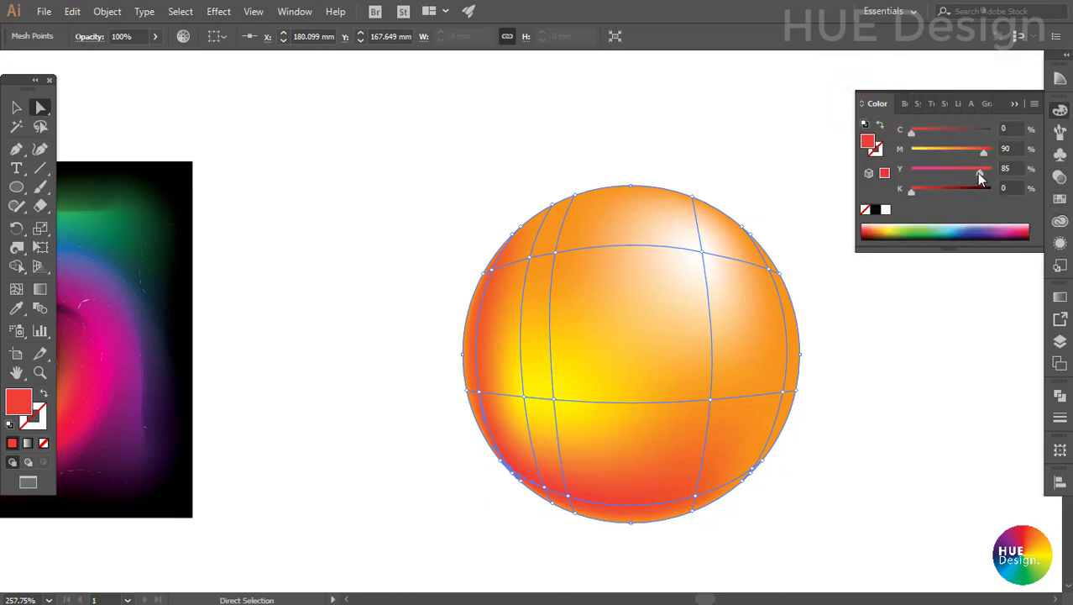
click(916, 189)
click(831, 372)
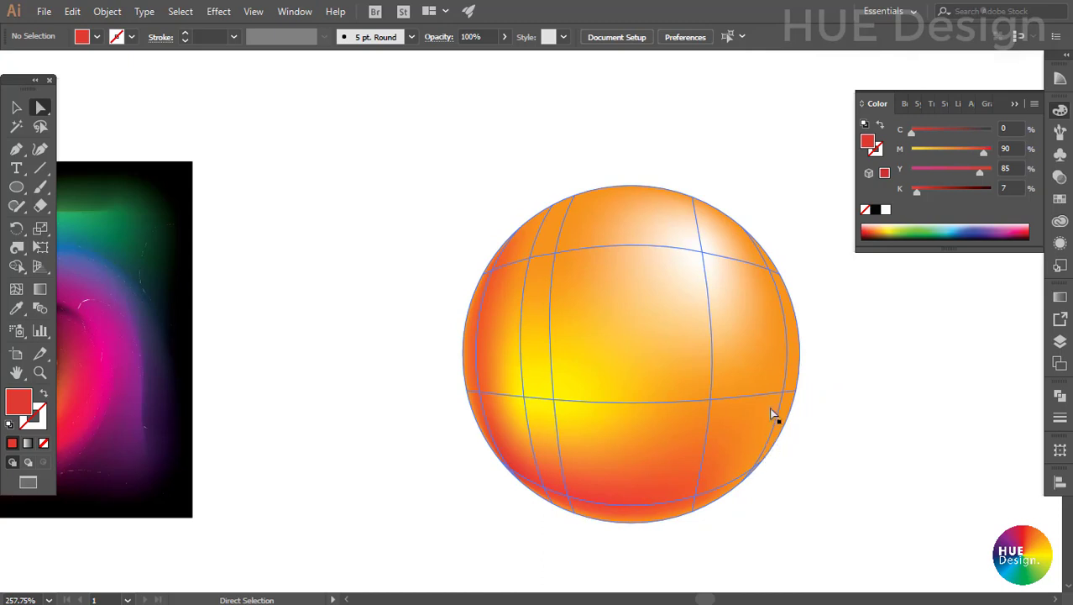
click(784, 391)
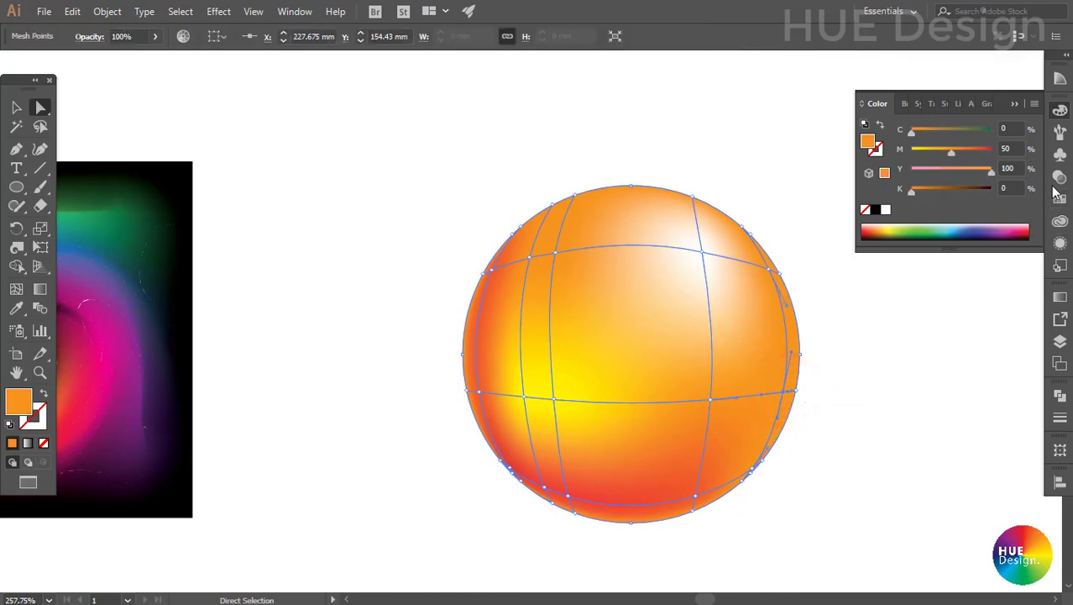
- Give the right-edge point light orange and the upper-right edge point yellow, then deselect
click(1060, 199)
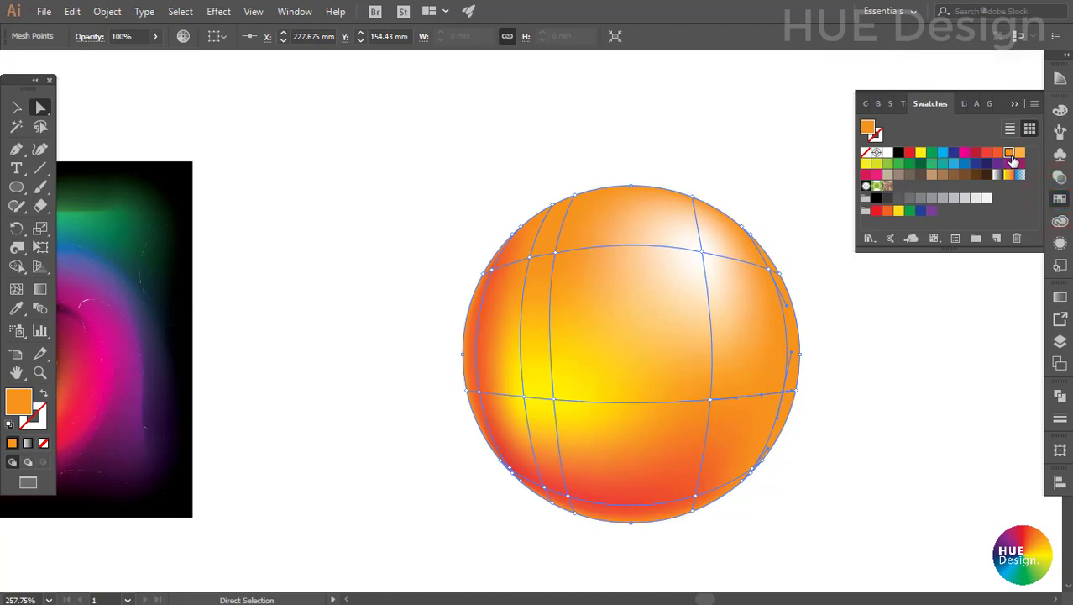
click(1020, 152)
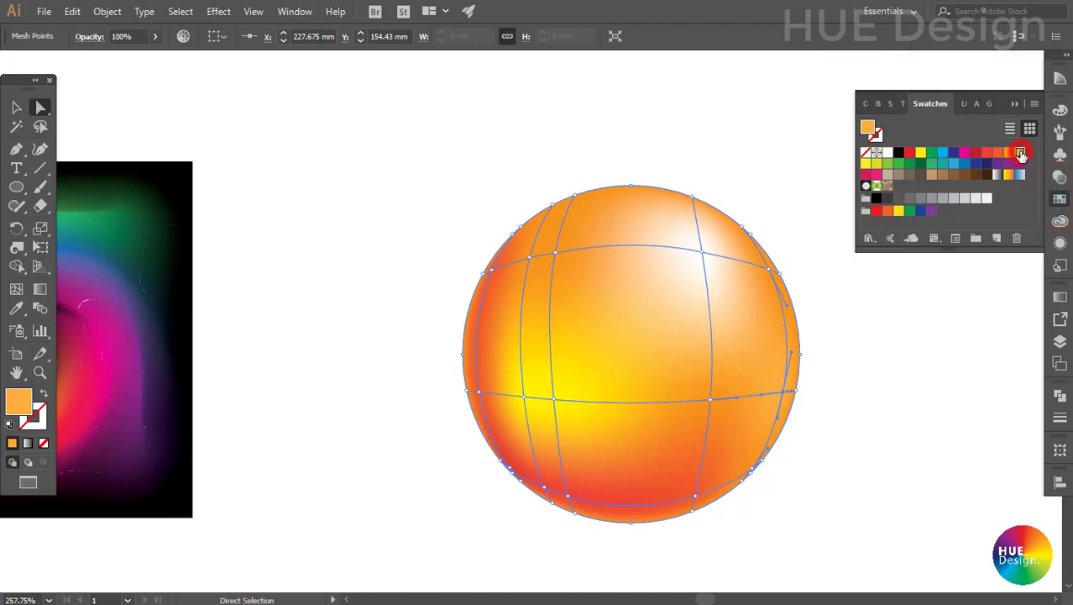
click(770, 269)
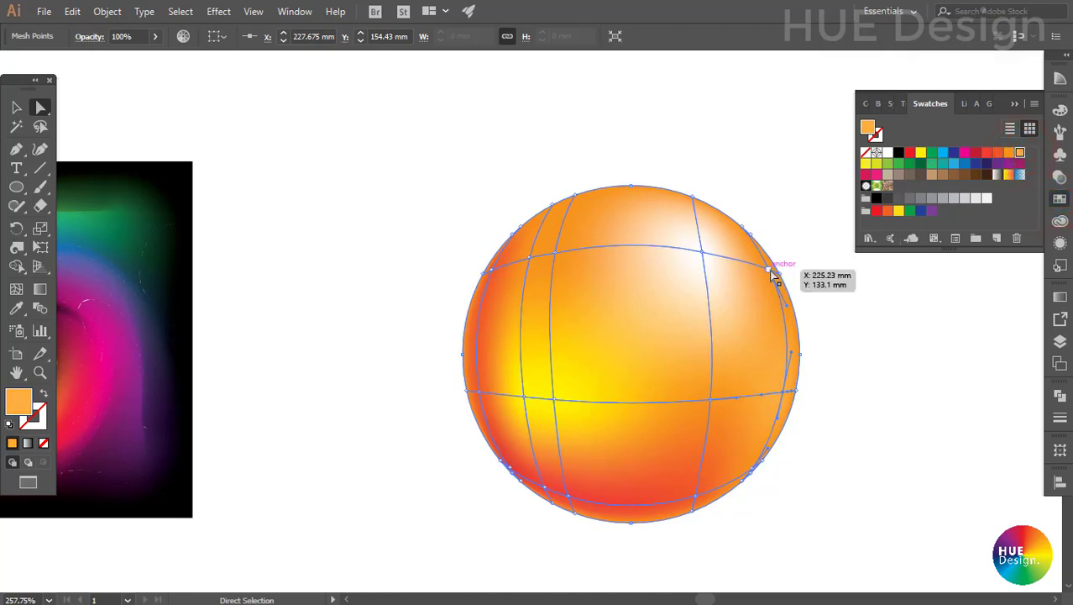
click(921, 153)
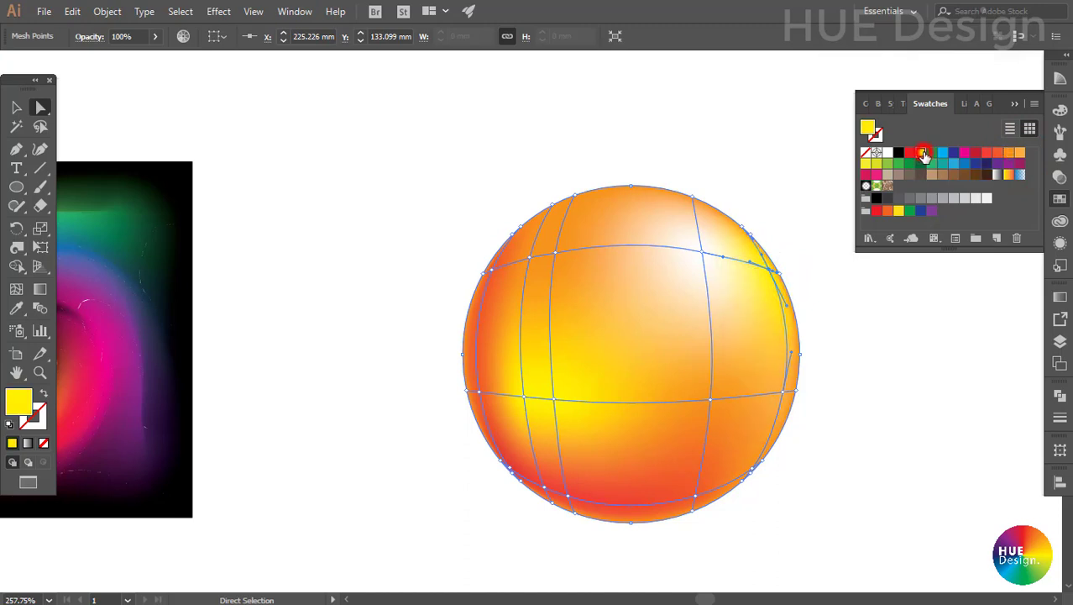
click(887, 306)
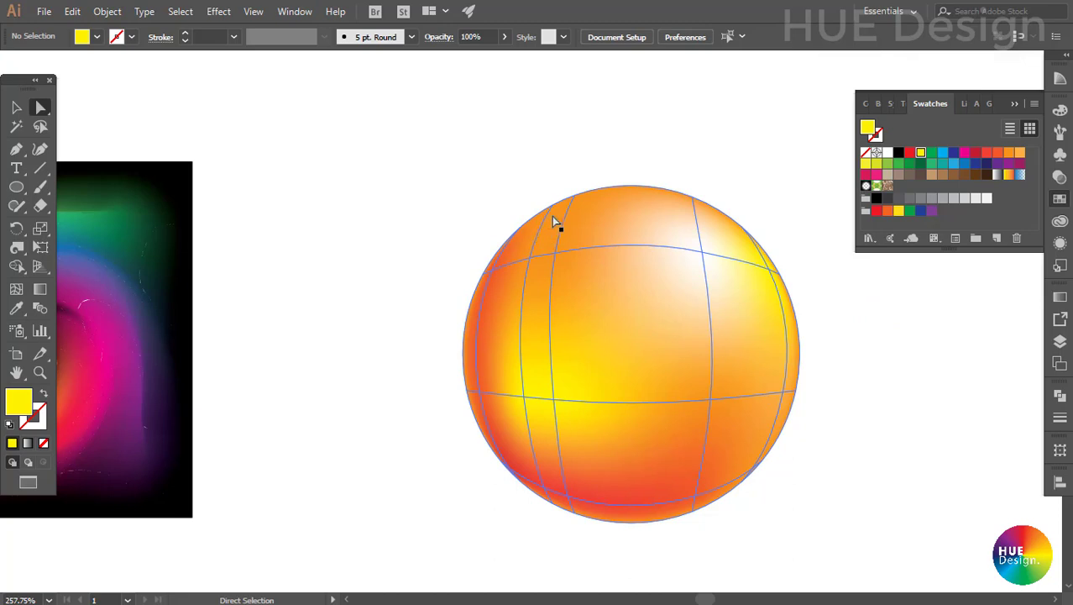
click(843, 355)
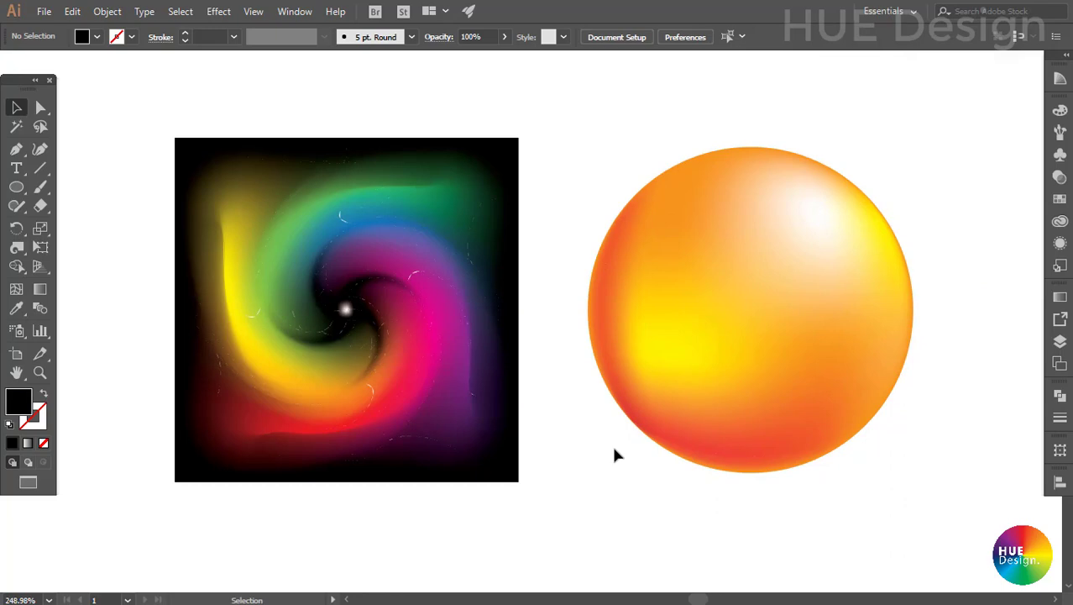
click(600, 497)
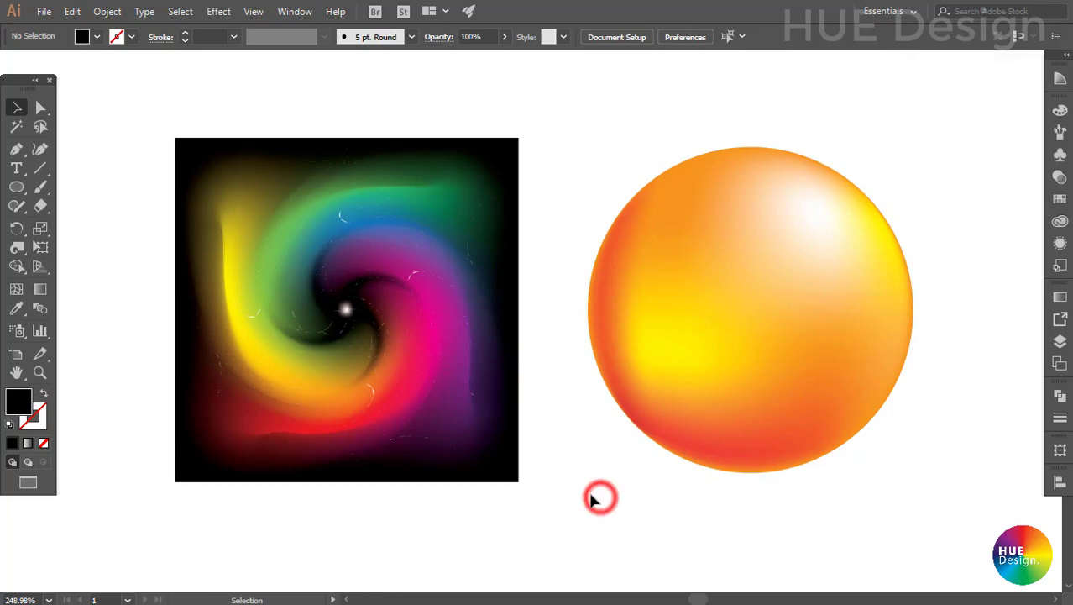
click(126, 118)
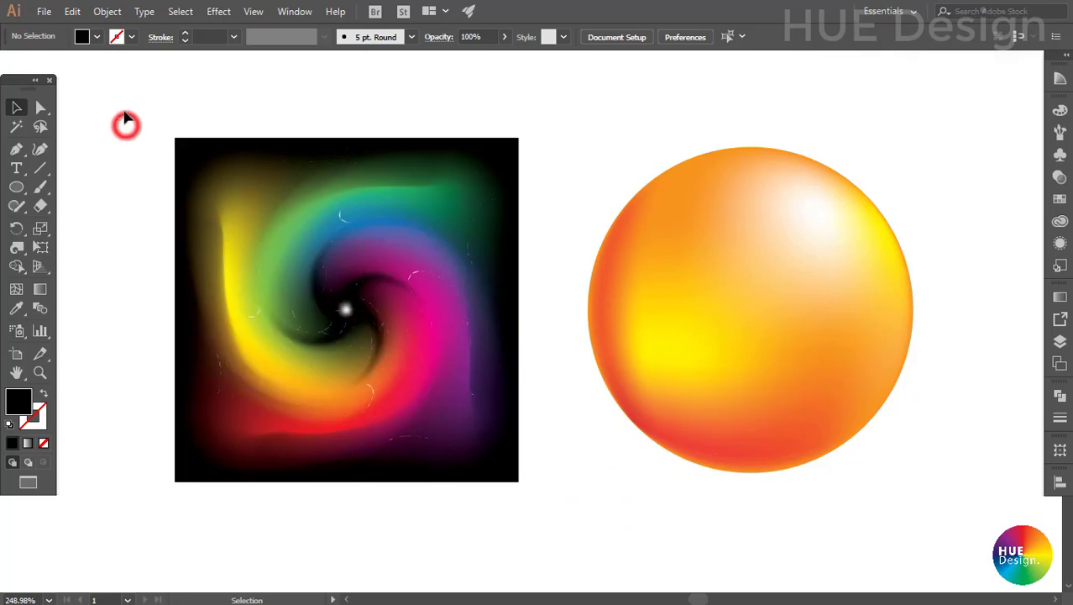
drag(126, 117, 970, 487)
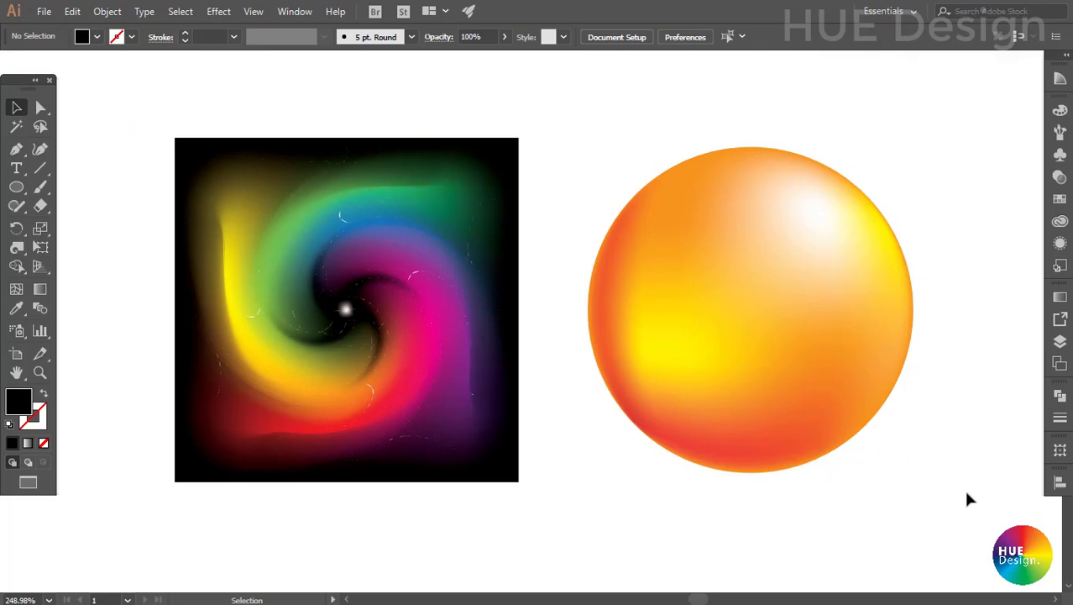